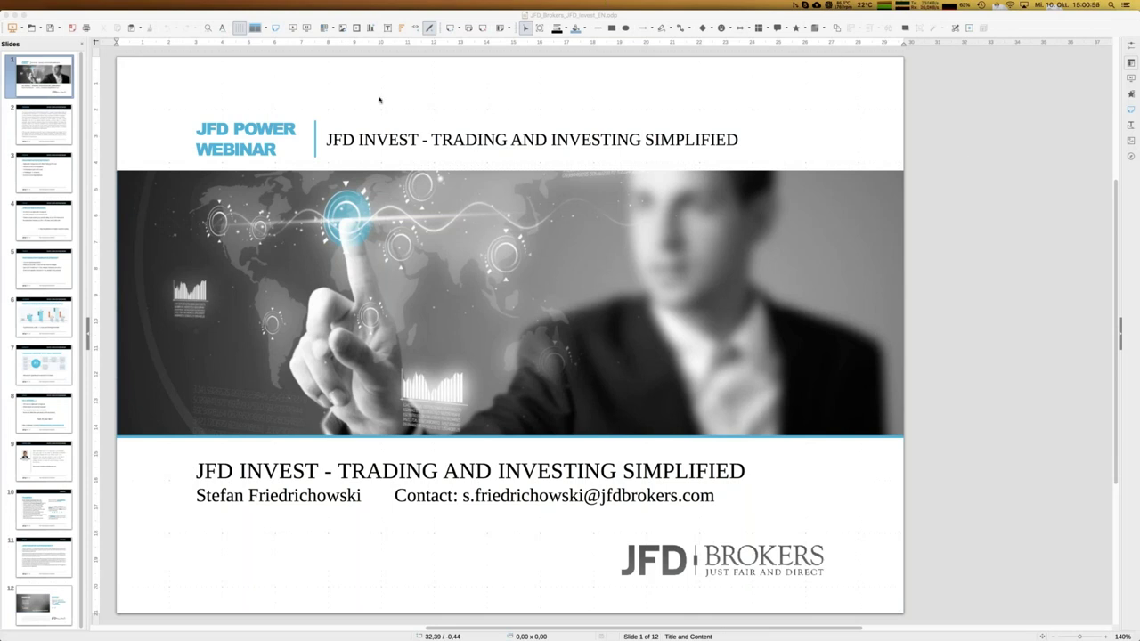
# Step: Advance the JFD presentation from the title slide to slide 2, the Risk Disclaimer
pyautogui.press('pagedown')
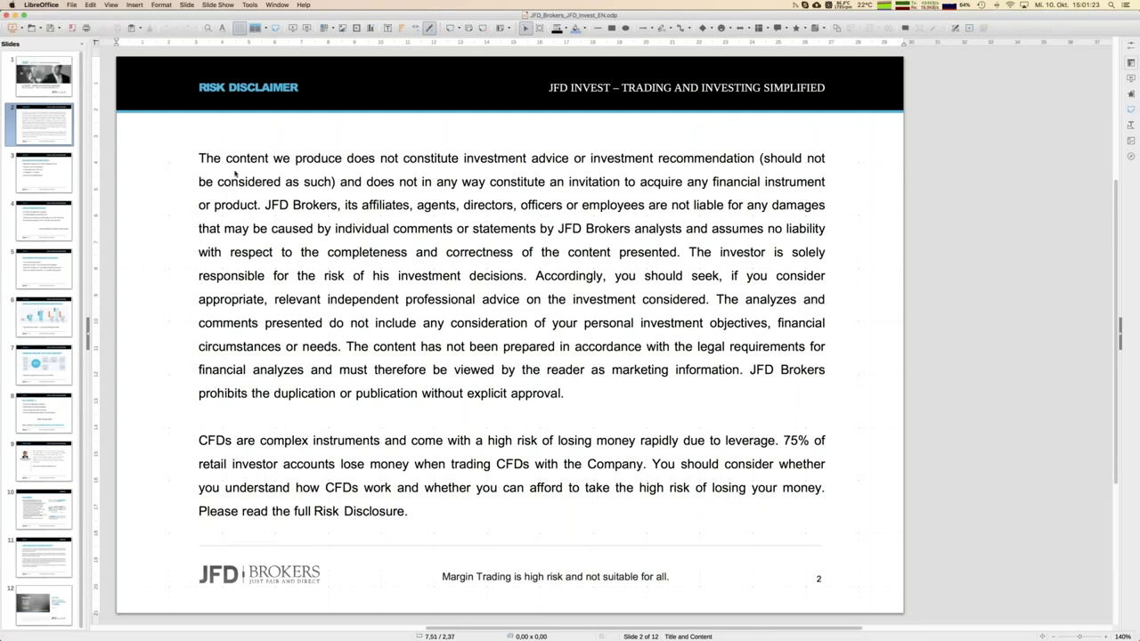
# Step: Return to slide 1, the 'JFD INVEST - TRADING AND INVESTING SIMPLIFIED' title slide
pyautogui.click(57, 80)
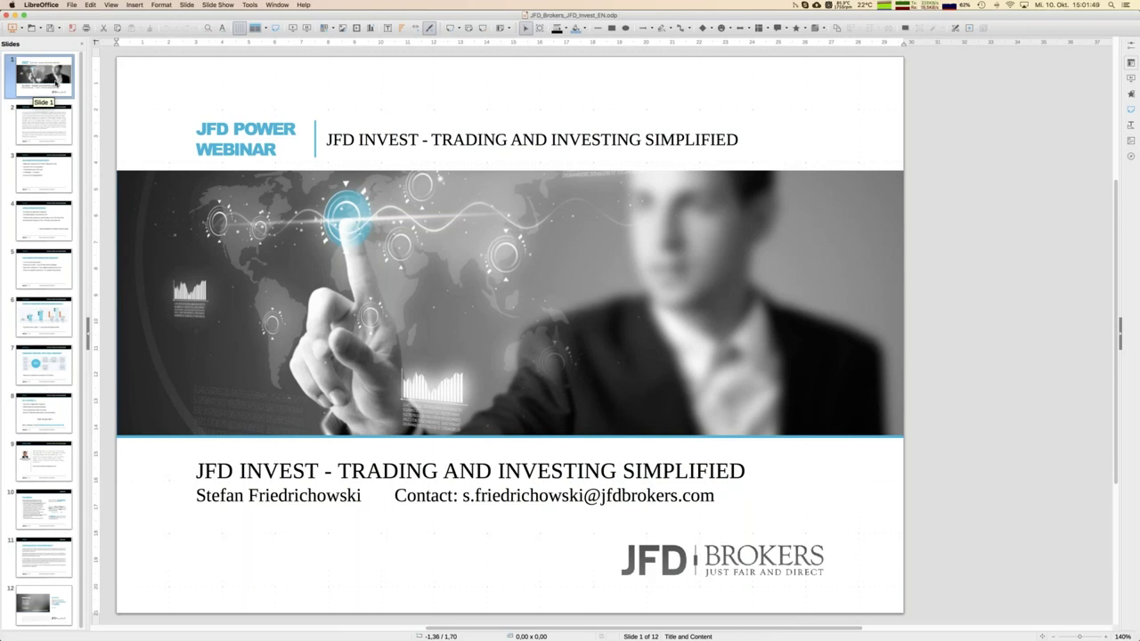
pyautogui.moveTo(3, 336)
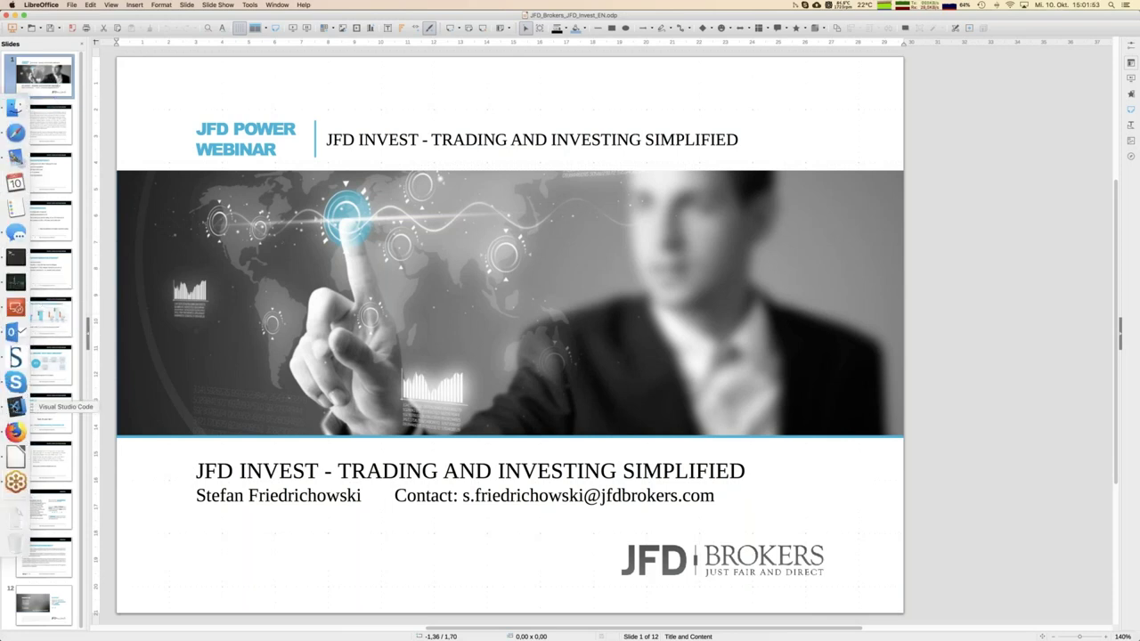
# Step: In Outlook, read the top strategy +0.74% email and the weekly +1.9% gain email
pyautogui.click(15, 333)
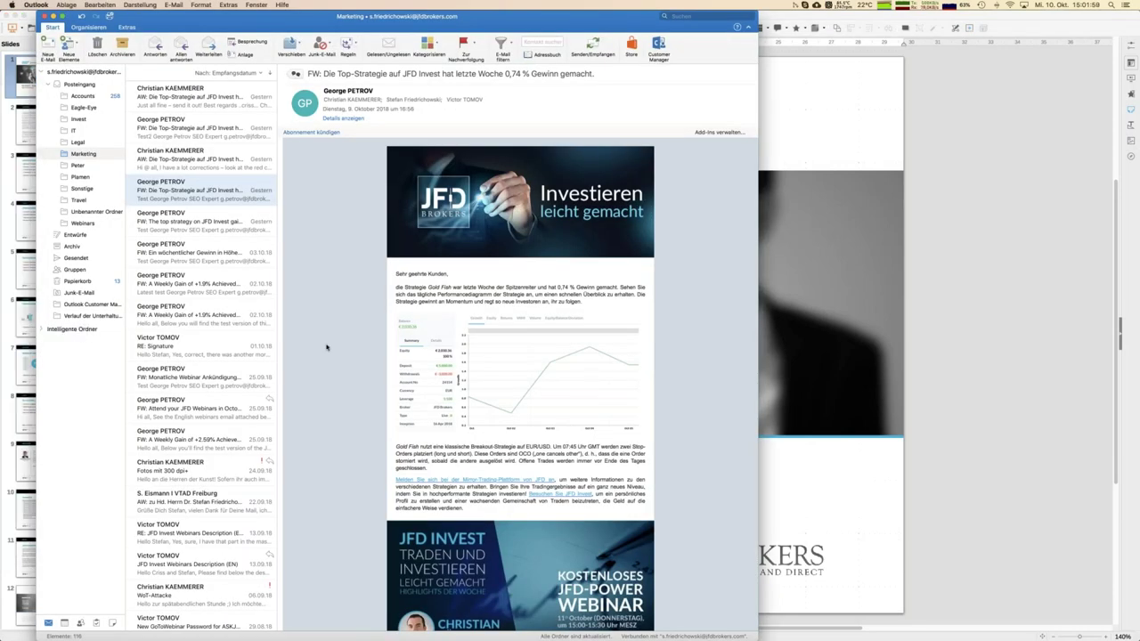
pyautogui.click(201, 221)
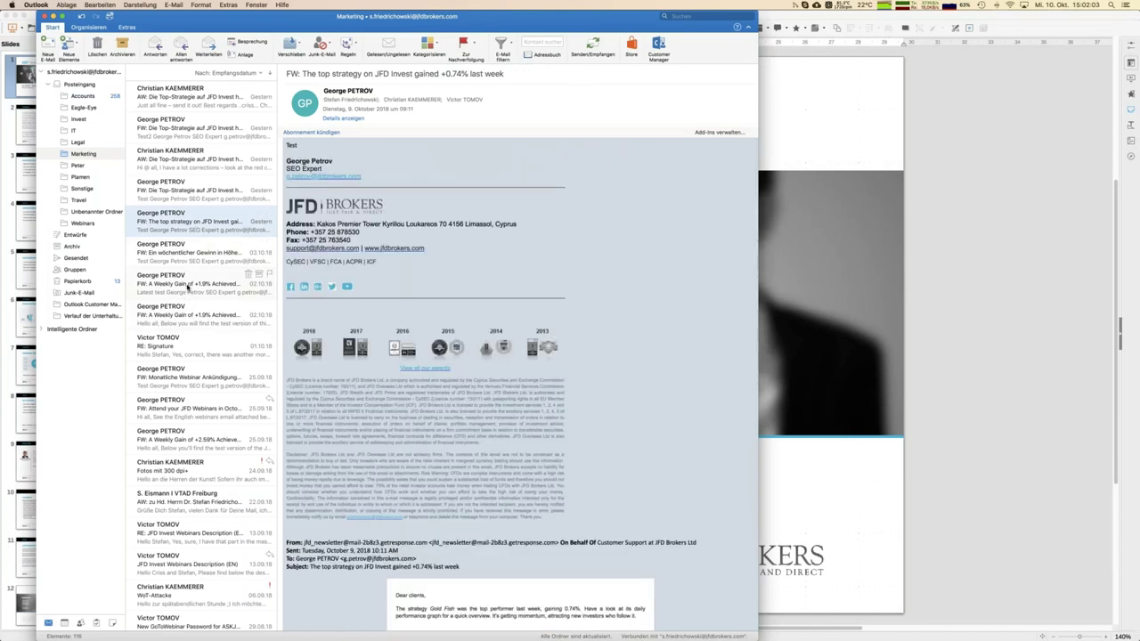
pyautogui.click(187, 286)
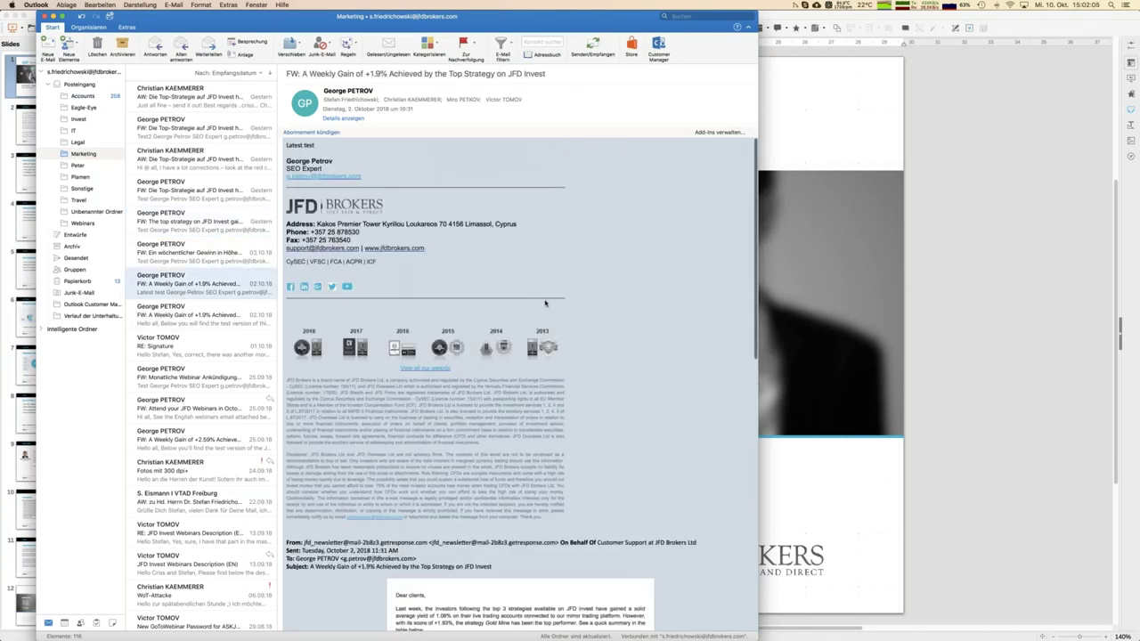
pyautogui.scroll(-5, 546, 304)
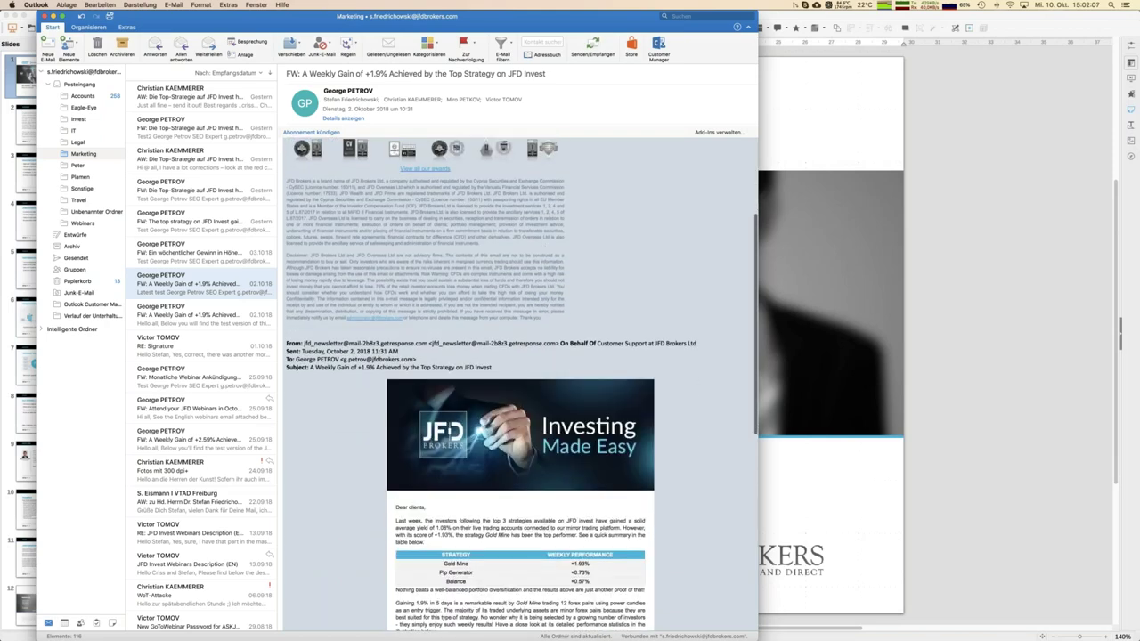
pyautogui.scroll(-6, 464, 459)
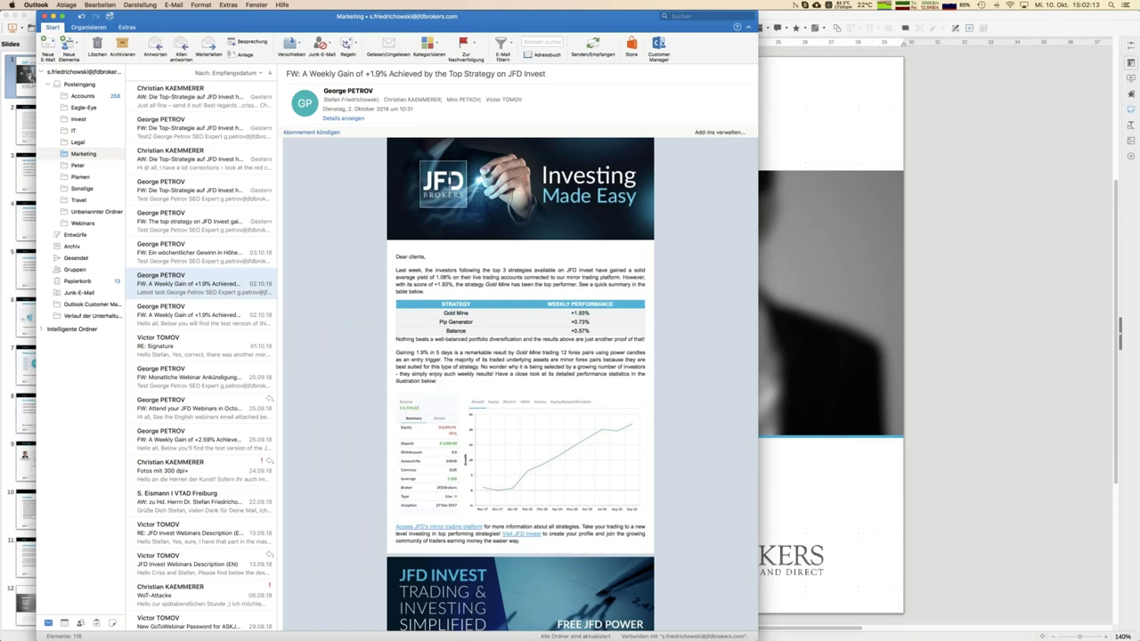
# Step: Reread the +0.74% top strategy email, then bring up the JFD Brokers homepage in Firefox
pyautogui.click(220, 226)
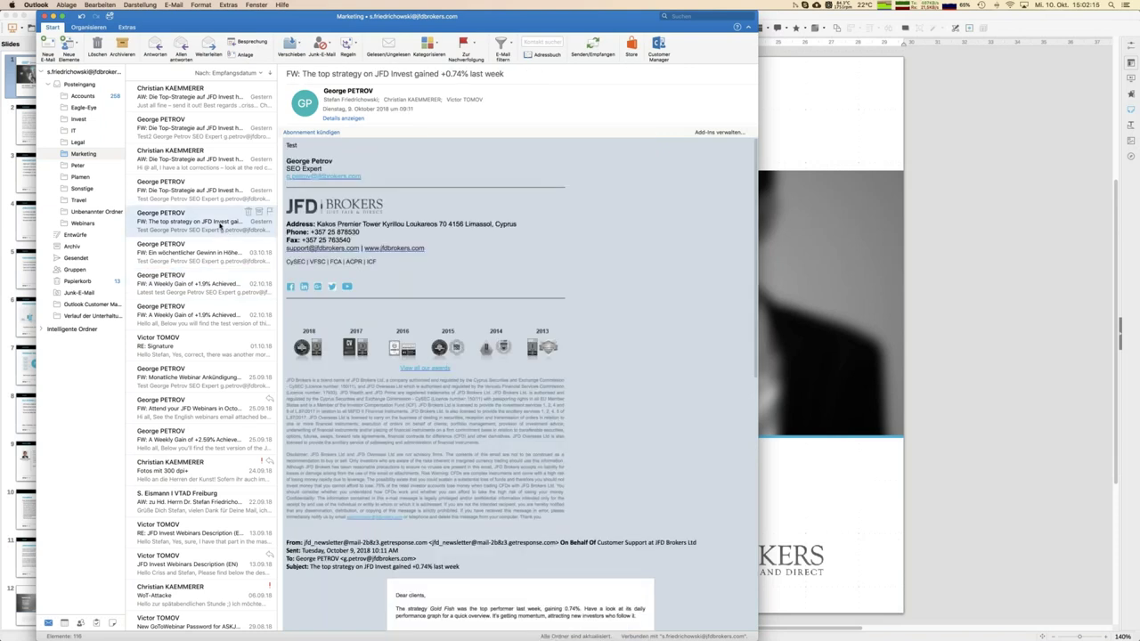
pyautogui.scroll(-3, 555, 307)
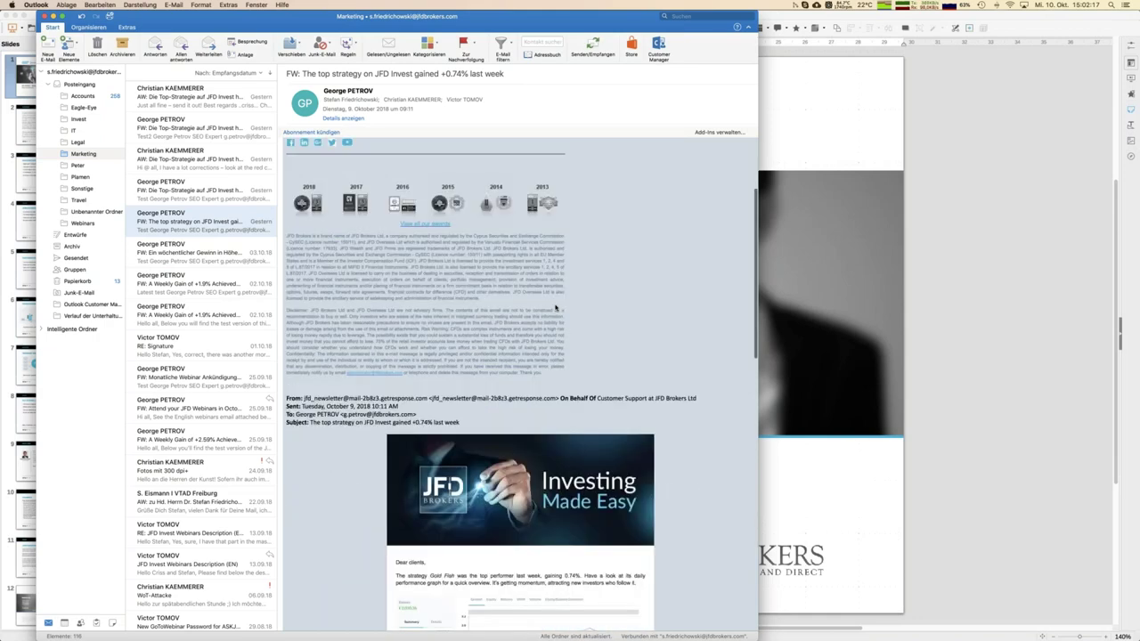
pyautogui.scroll(-5, 556, 307)
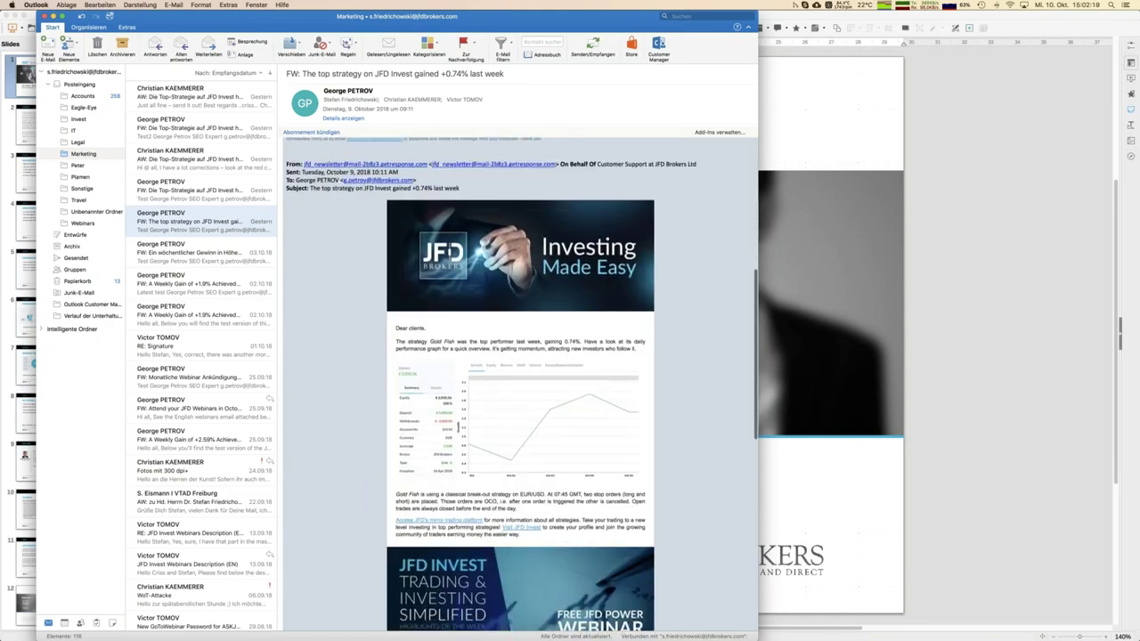
pyautogui.scroll(-1, 522, 383)
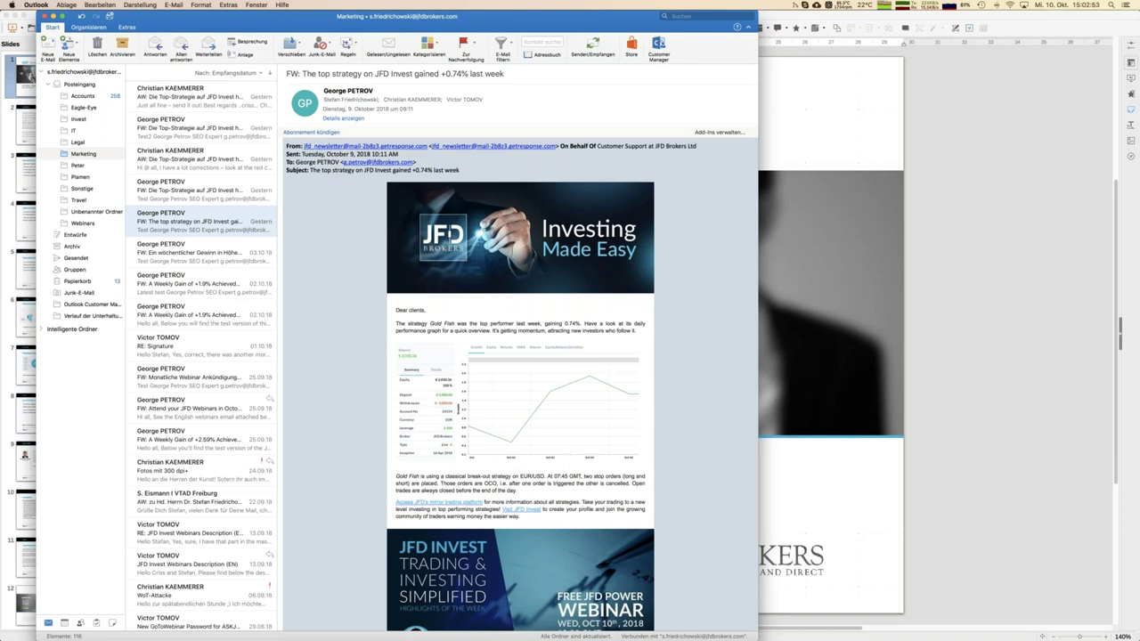
pyautogui.moveTo(4, 303)
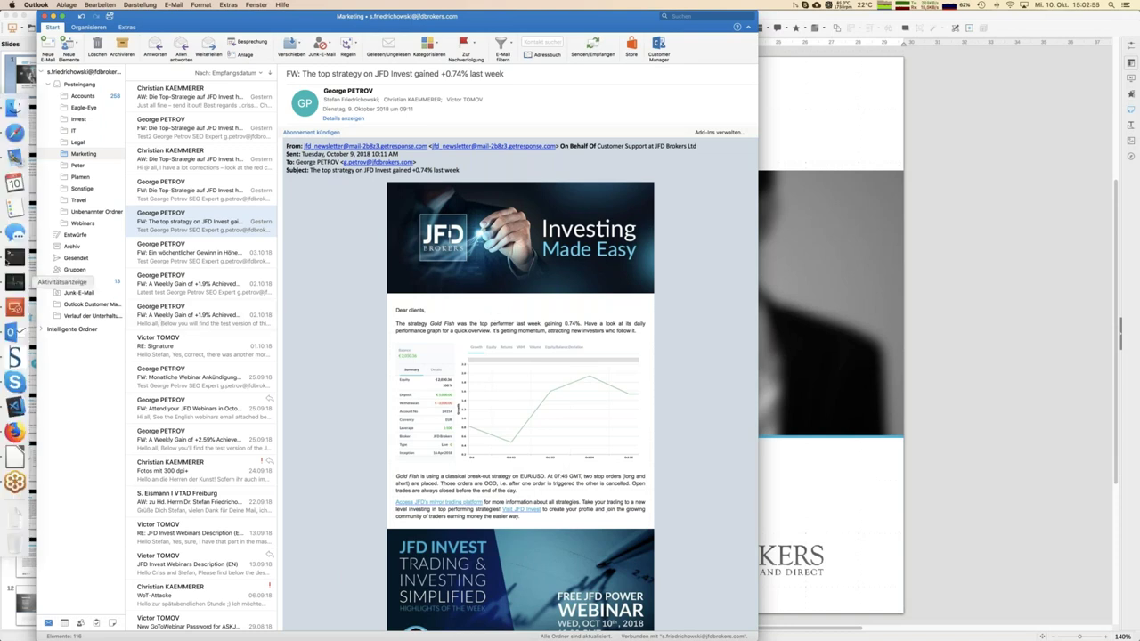
pyautogui.click(15, 432)
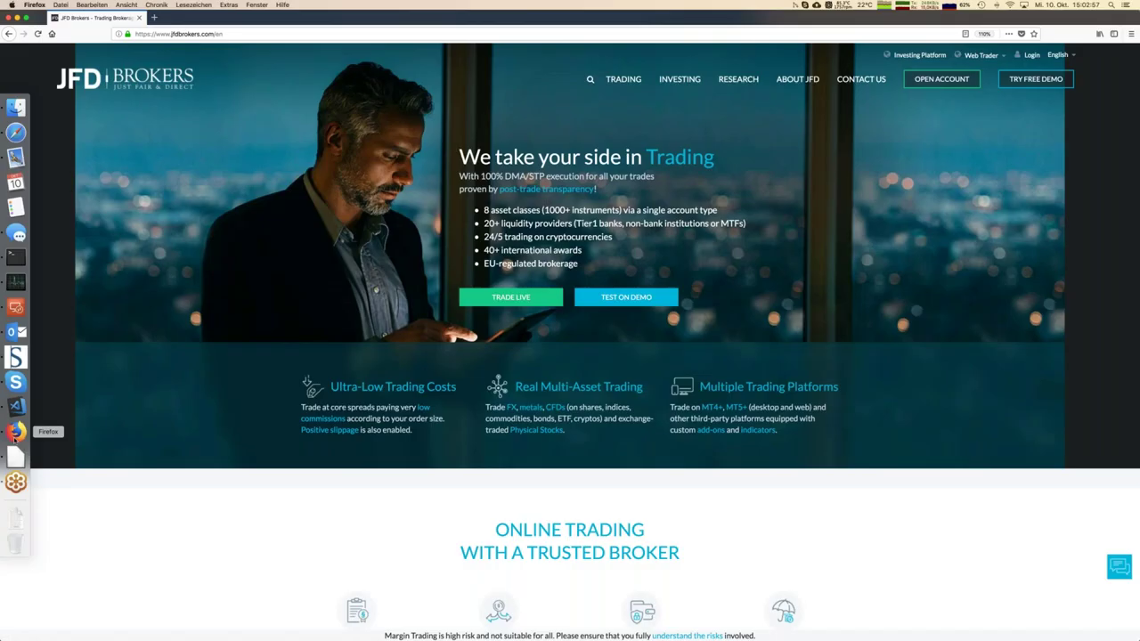
# Step: Open the JFD Invest mirror trading page and scroll to the Top 5 Performing Strategies table
pyautogui.moveTo(688, 80)
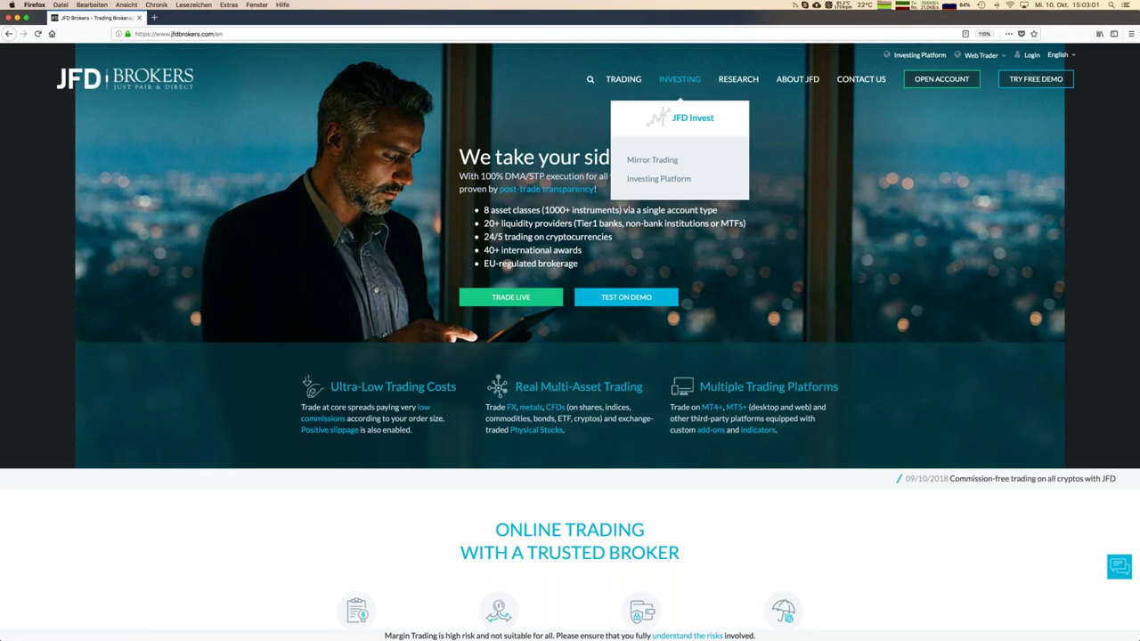
pyautogui.click(695, 119)
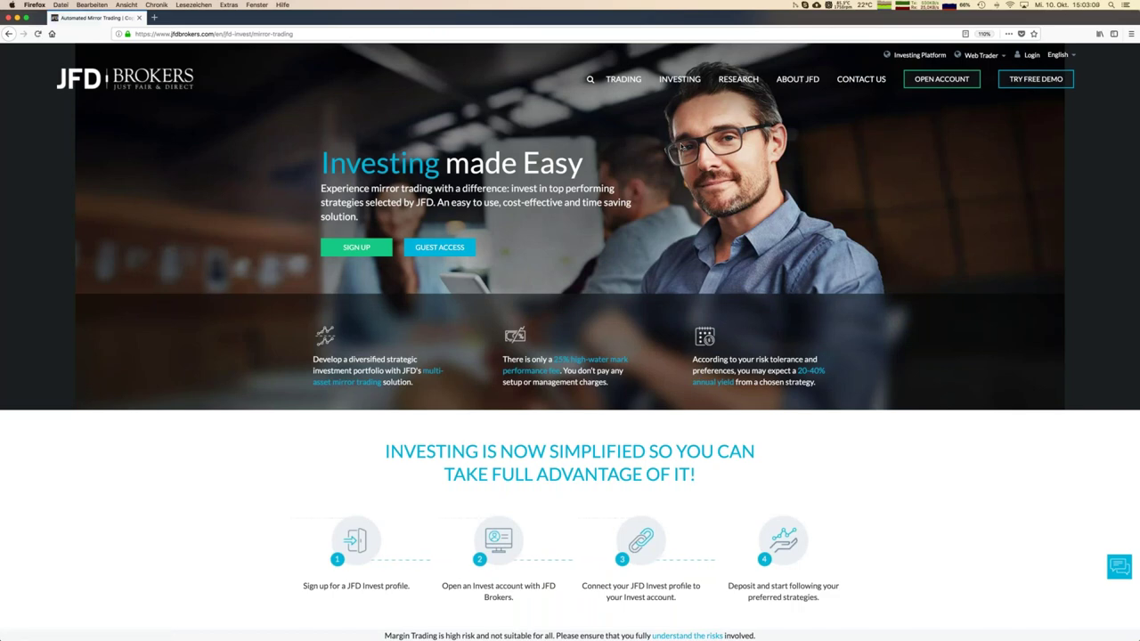
pyautogui.scroll(-5, 614, 240)
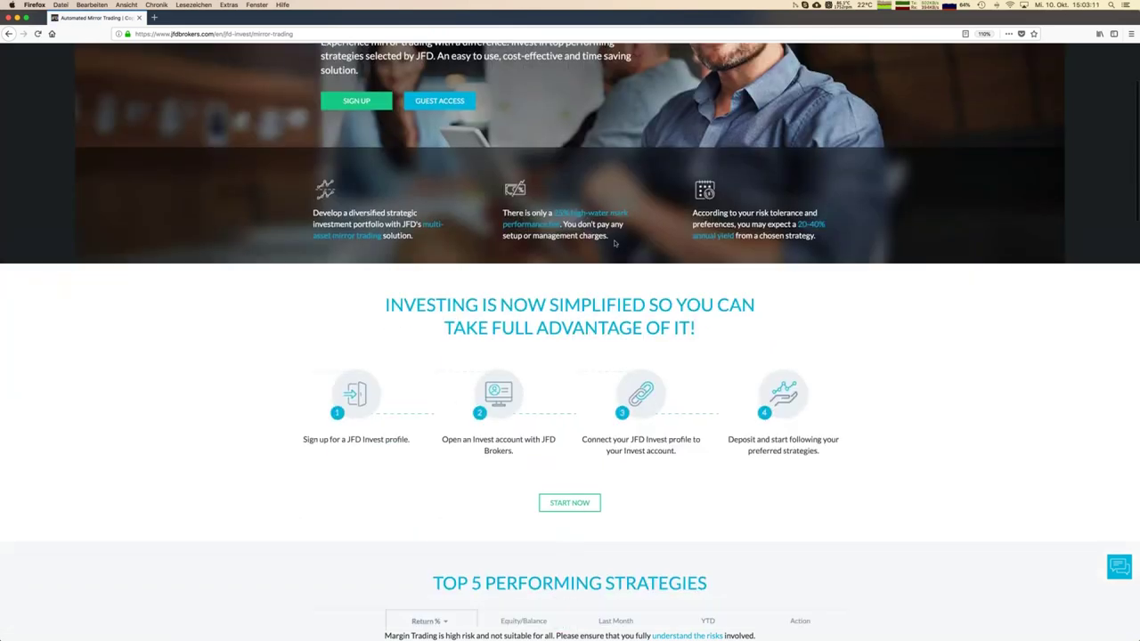
pyautogui.scroll(-5, 614, 244)
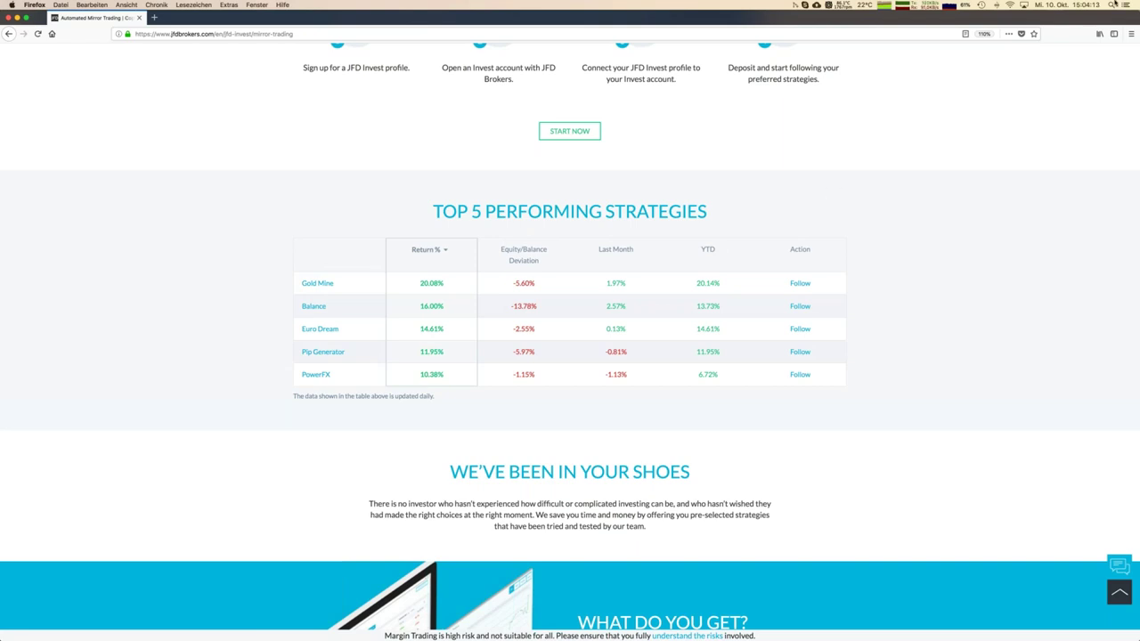
# Step: Scroll the mirror trading page back up toward the header and Investing made Easy hero
pyautogui.click(1115, 6)
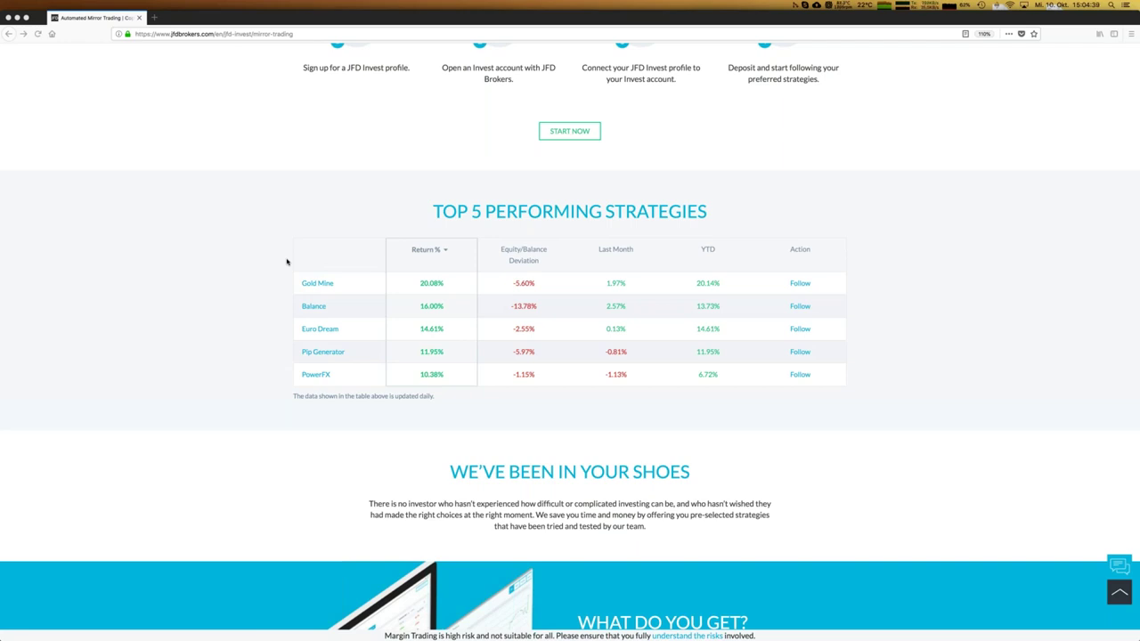
pyautogui.scroll(10, 287, 261)
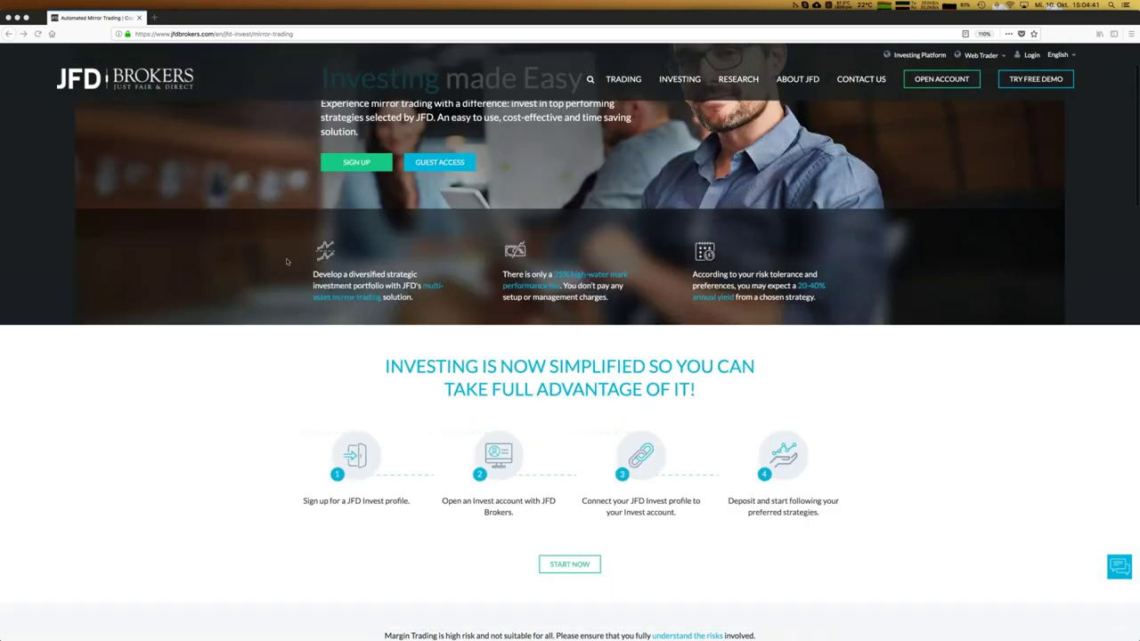
# Step: Scroll to the very top of the mirror trading page and refocus the Firefox window
pyautogui.scroll(2, 286, 261)
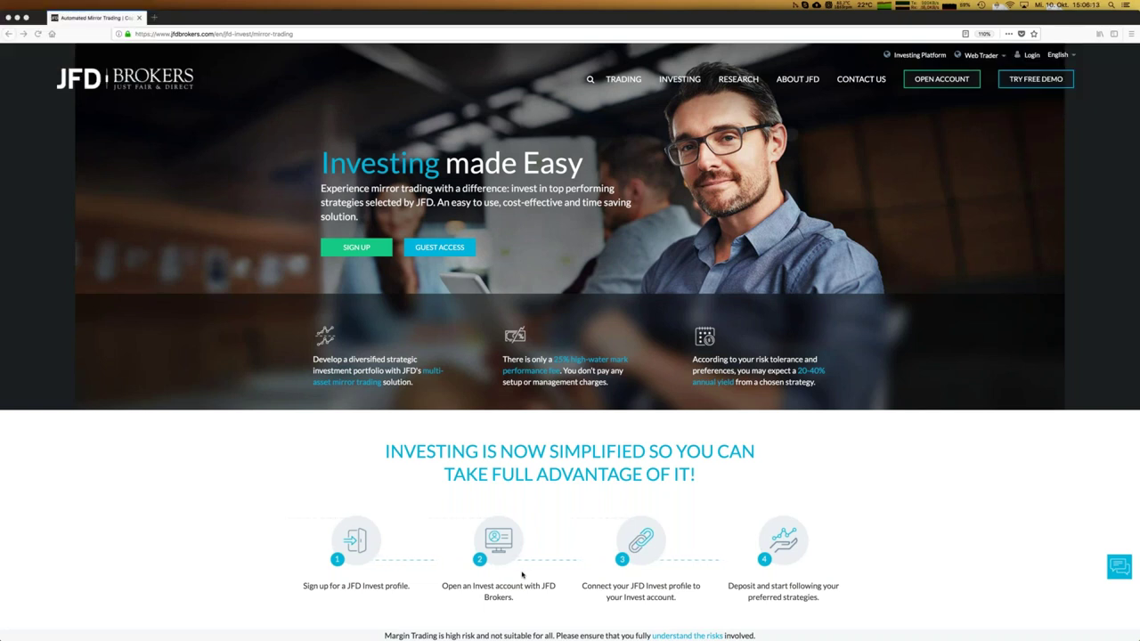
pyautogui.click(437, 250)
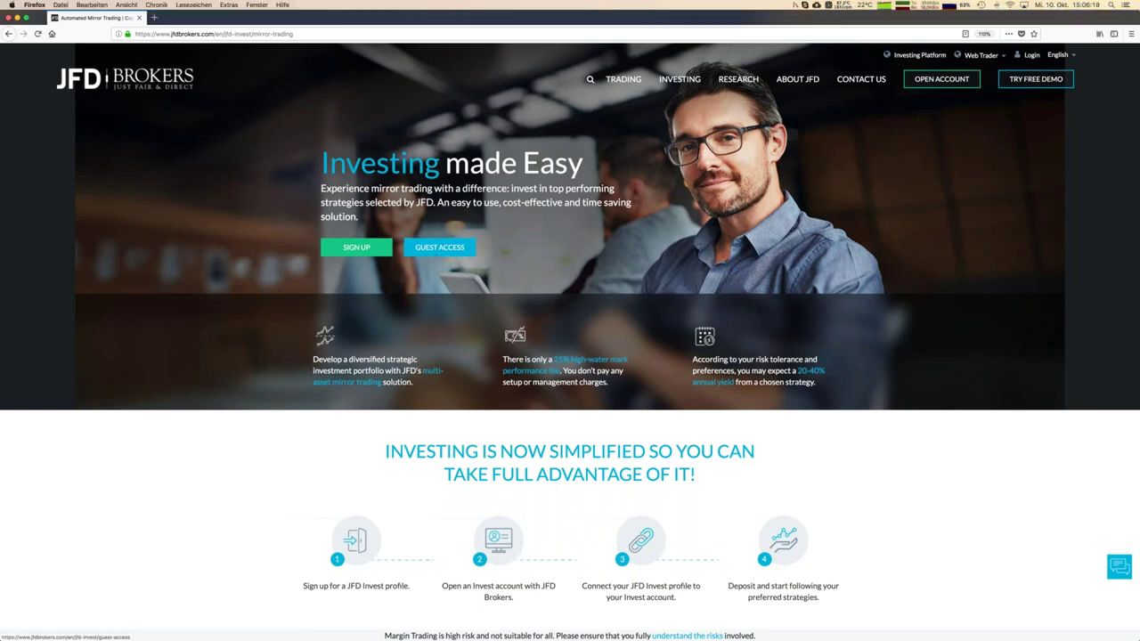
# Step: Enter JFD Invest as a guest to see the seven JFD-selected strategies
pyautogui.click(444, 249)
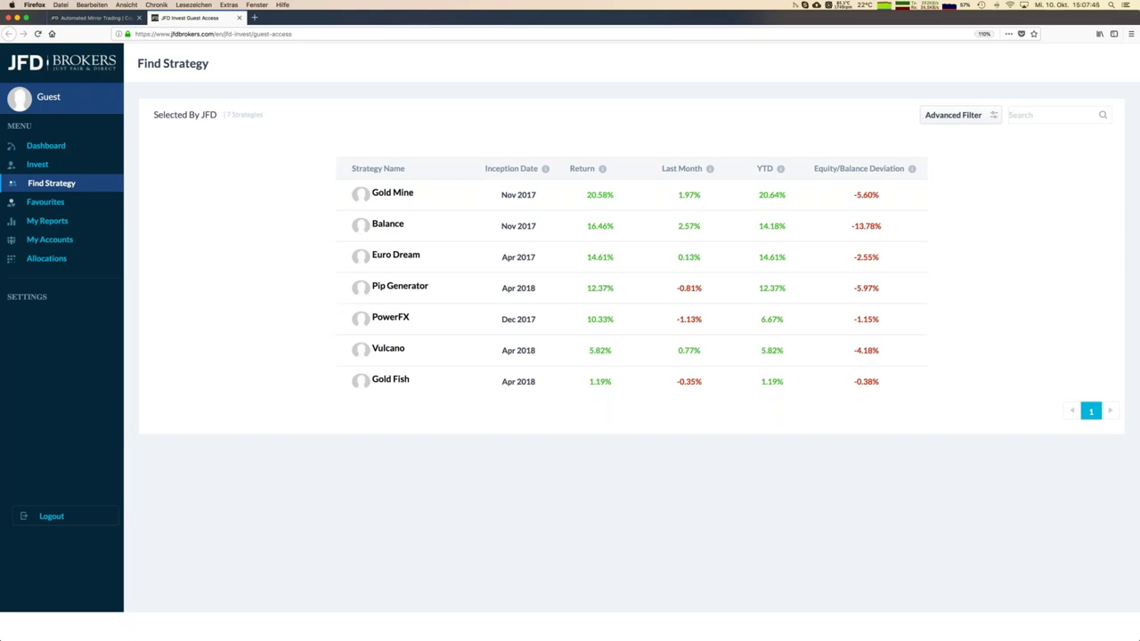
# Step: Open the Euro Dream strategy page and scroll to its 2018 monthly returns
pyautogui.click(393, 255)
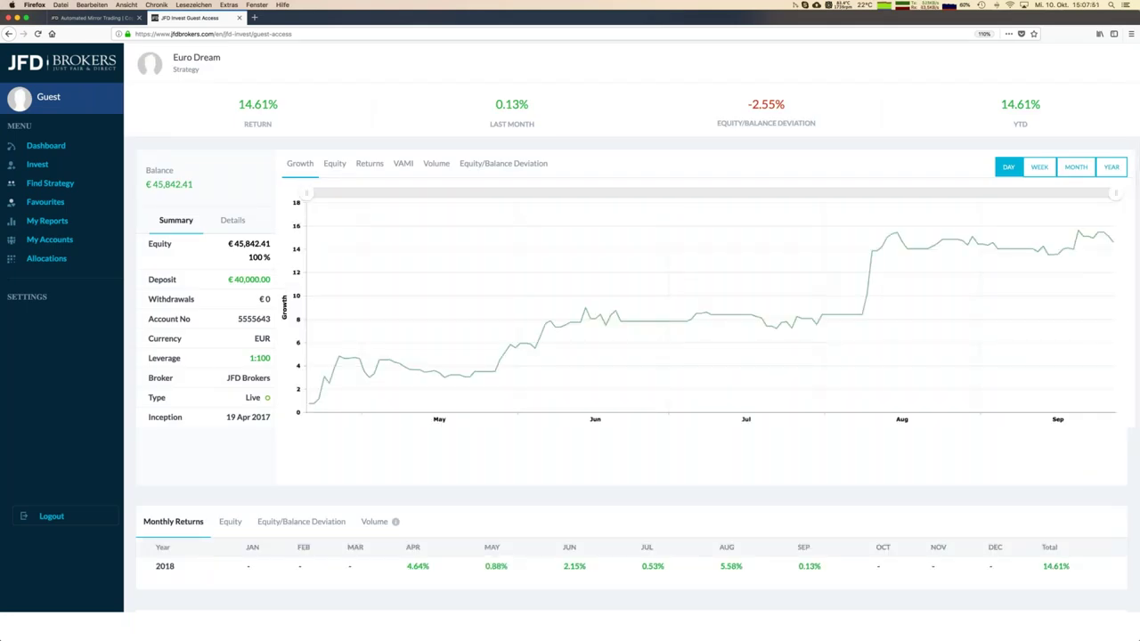
pyautogui.scroll(-2, 632, 333)
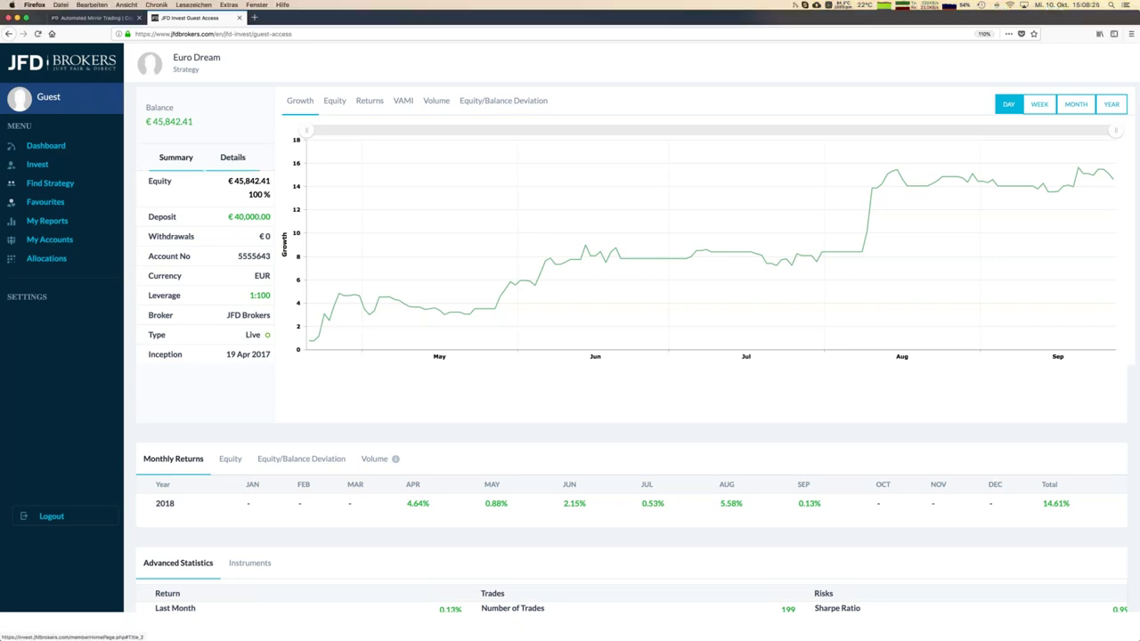
# Step: Check Euro Dream's details and summary, then chart its equity in EUR
pyautogui.click(237, 157)
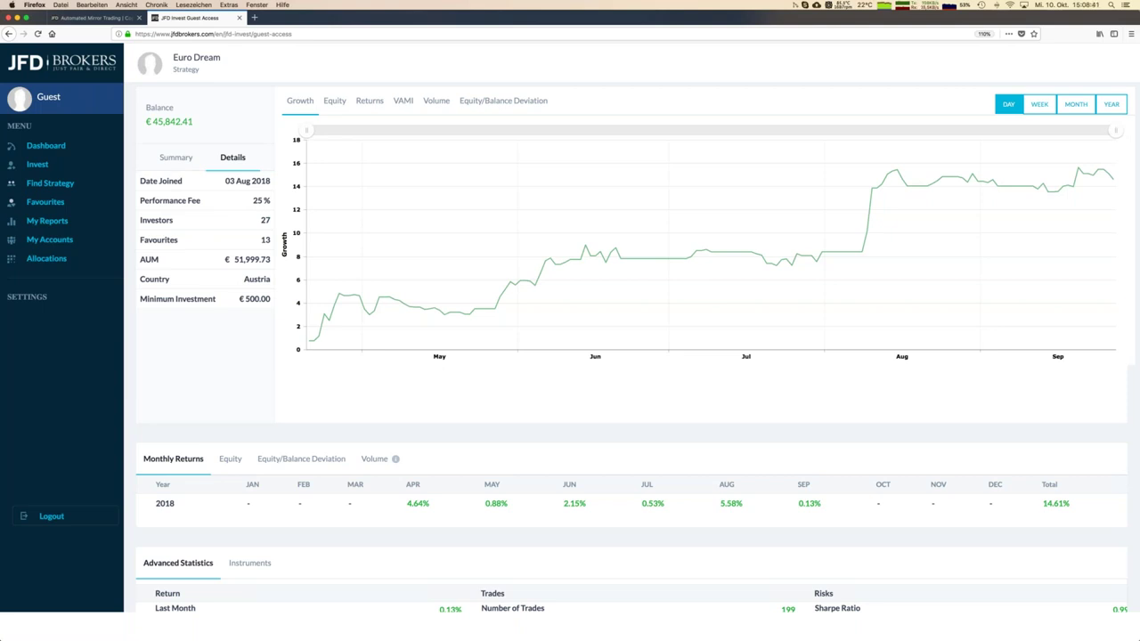
pyautogui.click(176, 158)
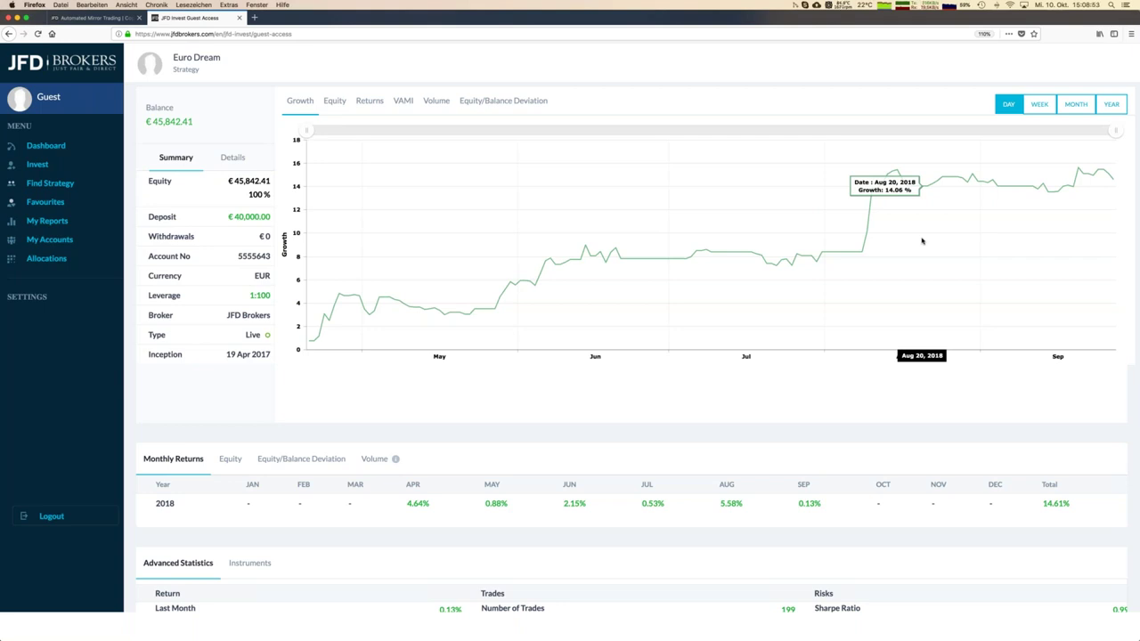
pyautogui.click(335, 103)
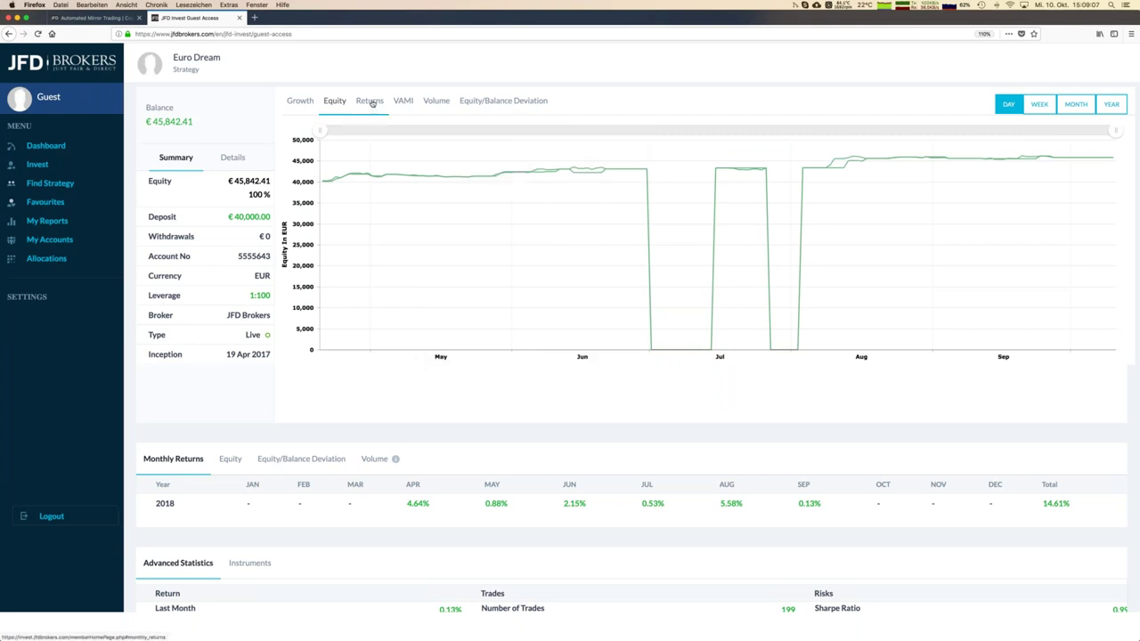
# Step: Switch the Euro Dream chart to Equity/Balance Deviation
pyautogui.click(497, 101)
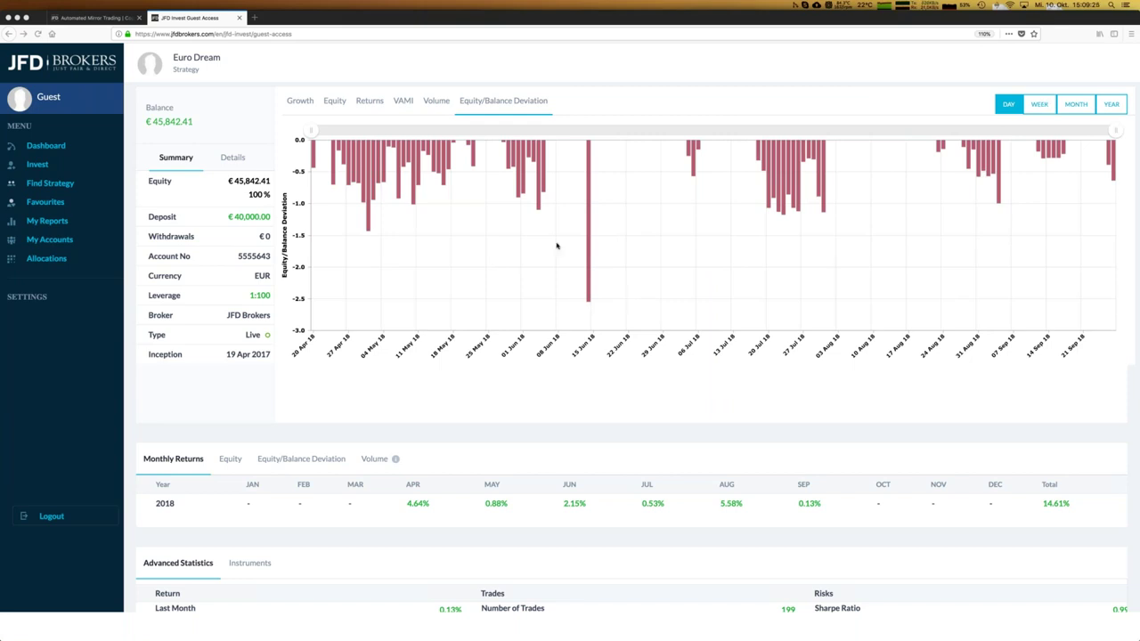
# Step: Switch the Euro Dream chart to its daily Returns bar view
pyautogui.click(371, 101)
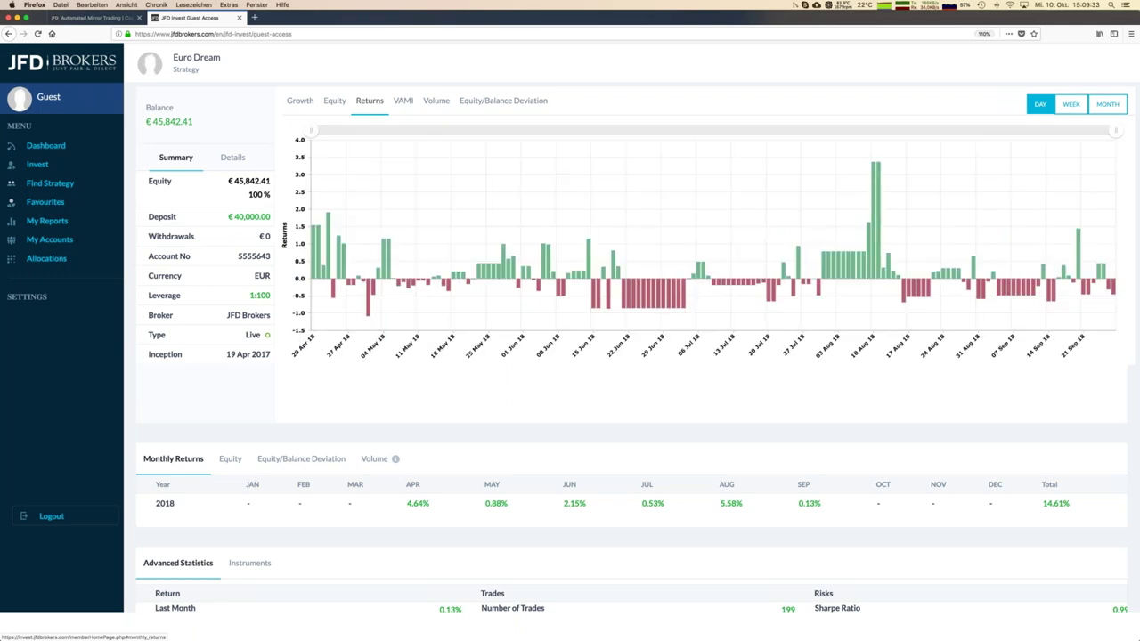
pyautogui.moveTo(358, 254)
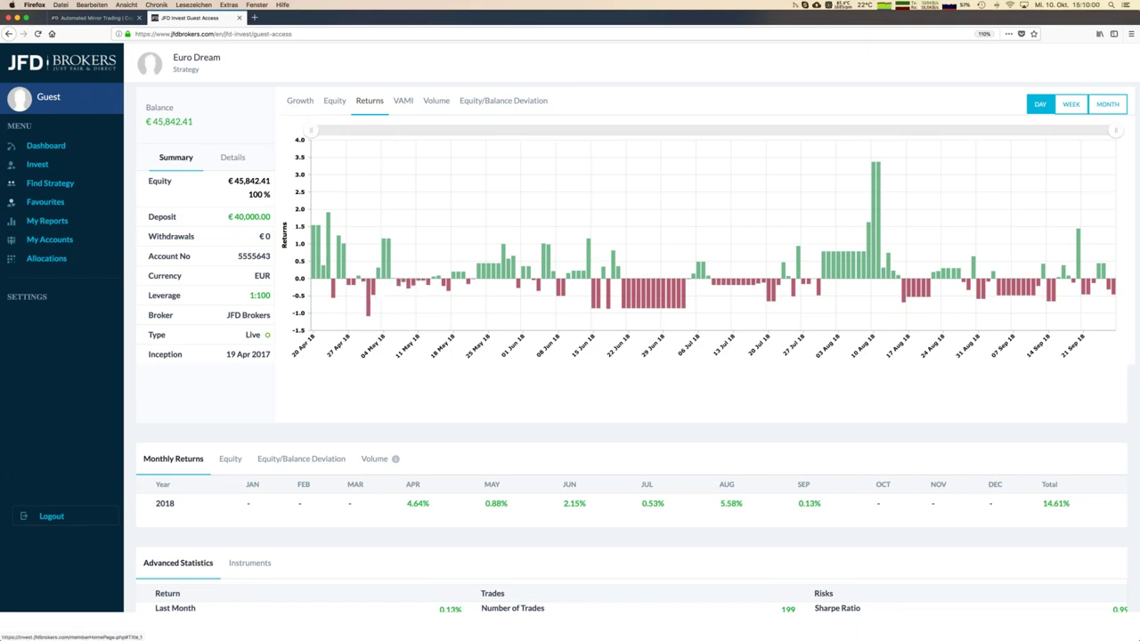
# Step: Put the Euro Dream chart back on Growth, climbing to about 15% by September
pyautogui.click(300, 102)
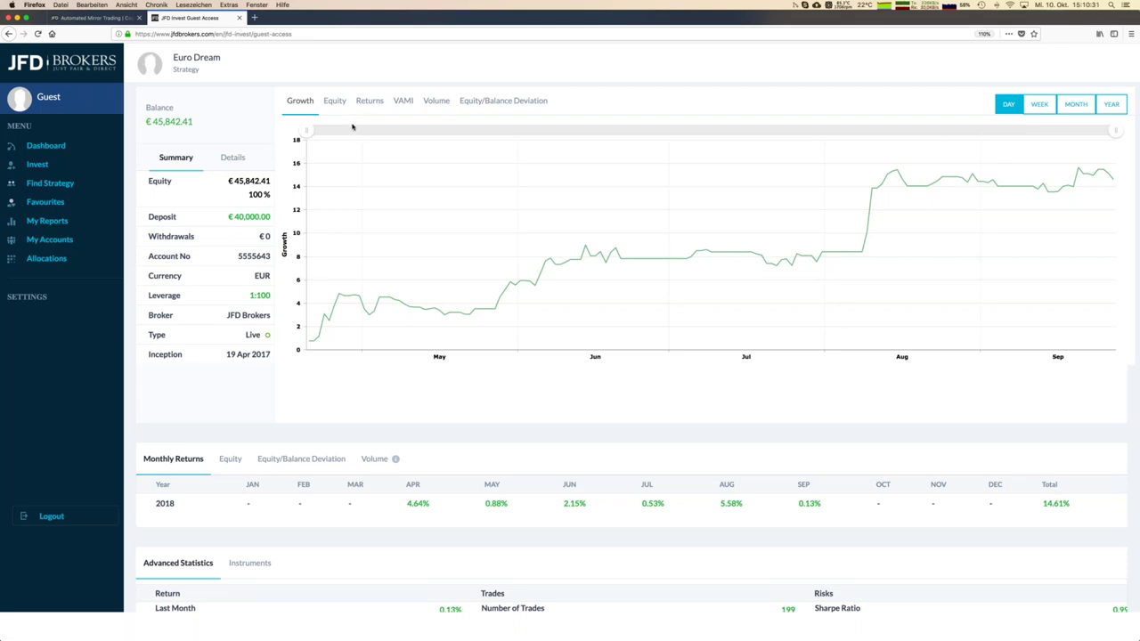
# Step: Display Euro Dream's traded instruments: only EURUSD, with 199 trades
pyautogui.moveTo(428, 243)
pyautogui.scroll(-5, 416, 395)
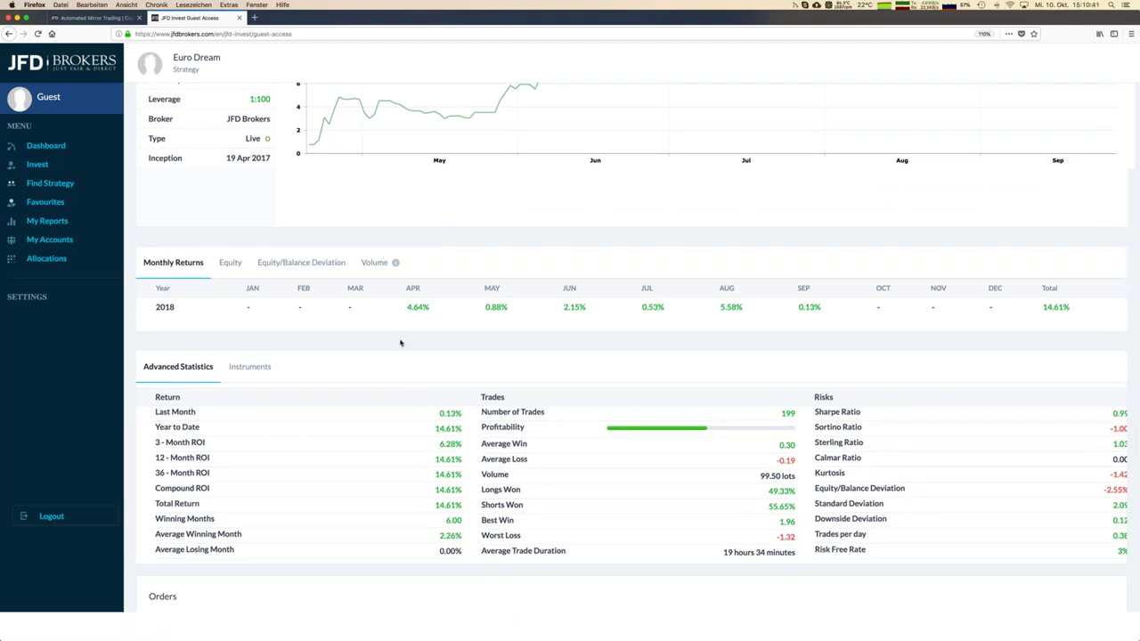
pyautogui.scroll(-3, 400, 343)
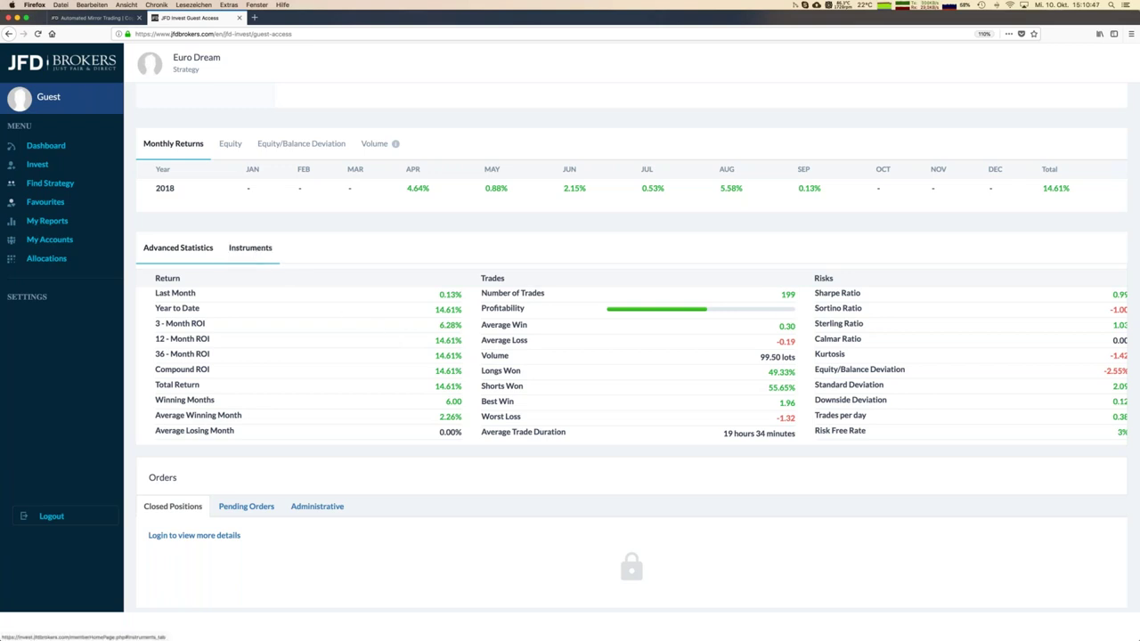
pyautogui.click(250, 248)
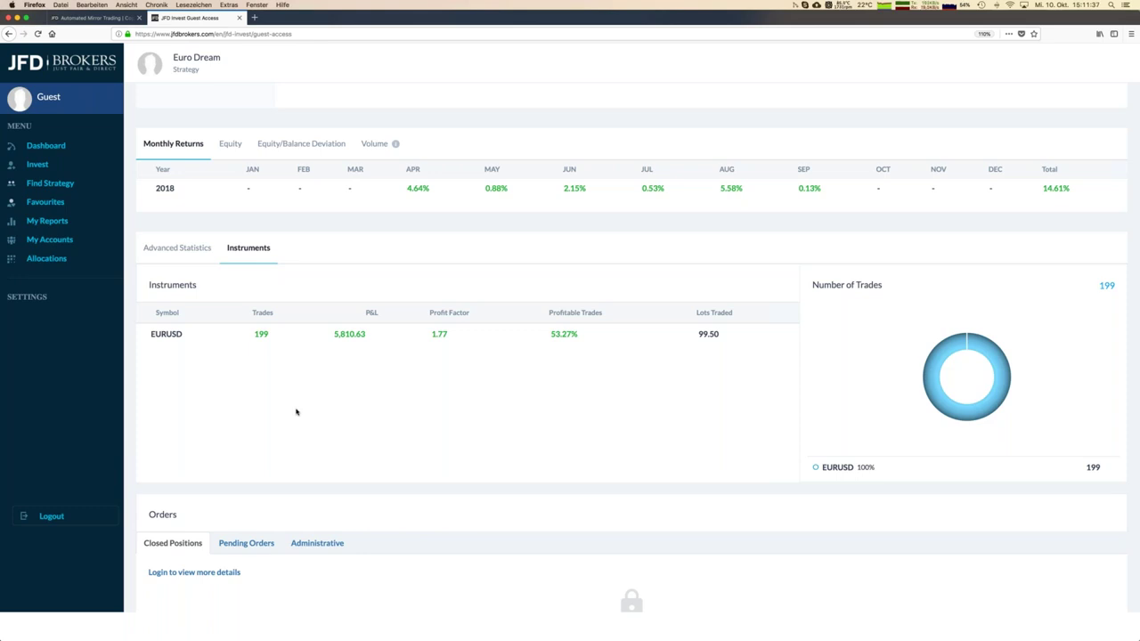
# Step: Return to the strategy list and log out of the guest session
pyautogui.click(45, 184)
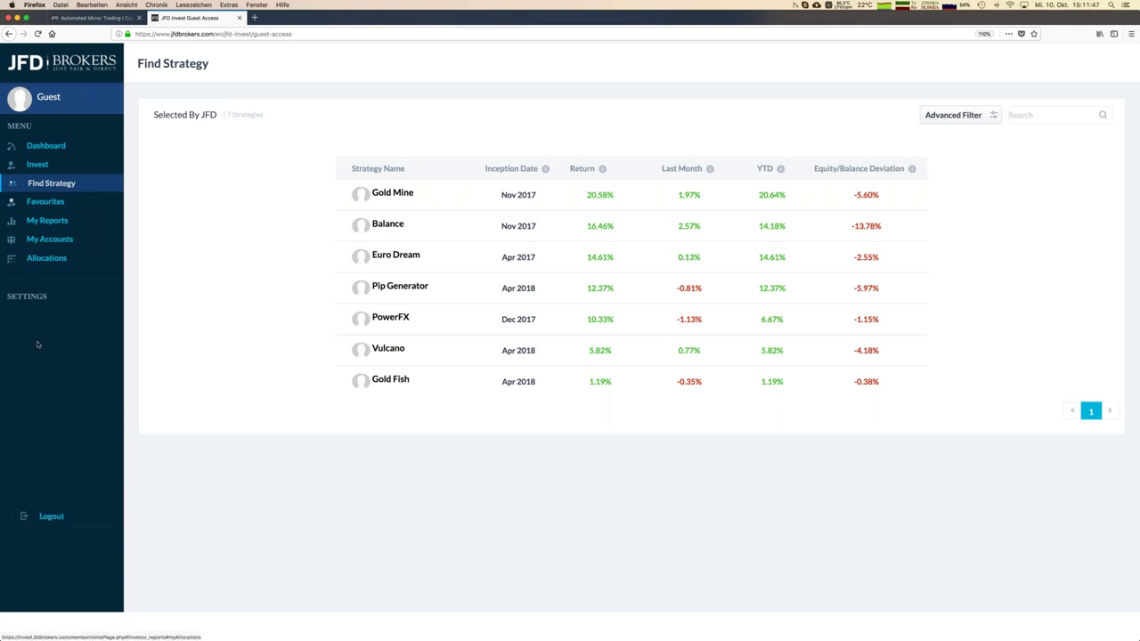
pyautogui.click(50, 516)
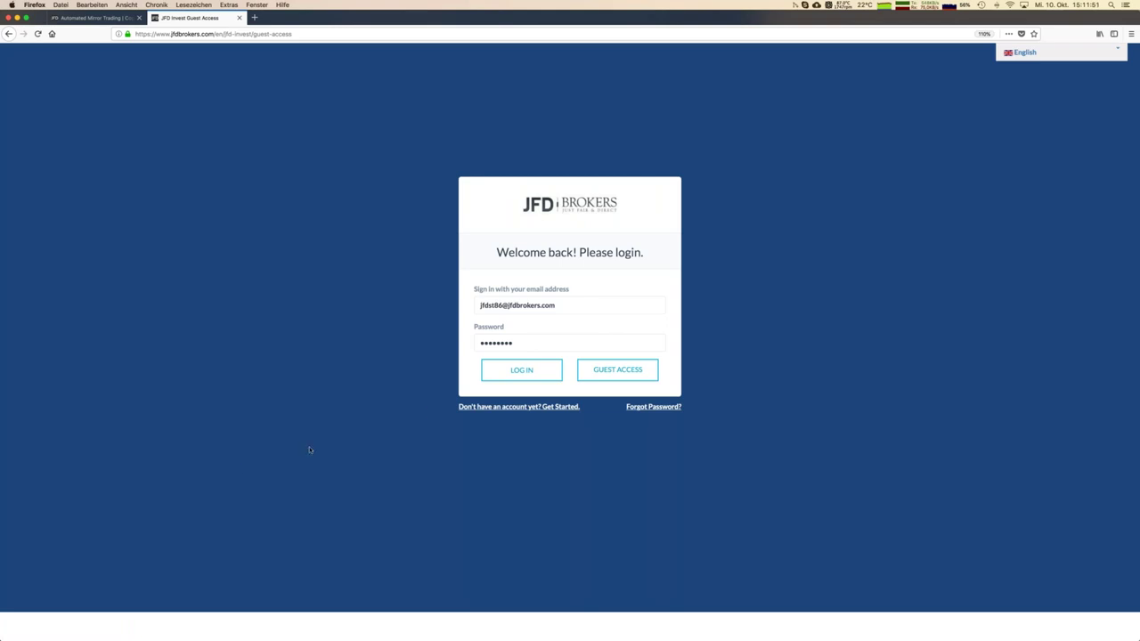
# Step: Sign into the live account using the pre-filled e-mail and password
pyautogui.click(521, 373)
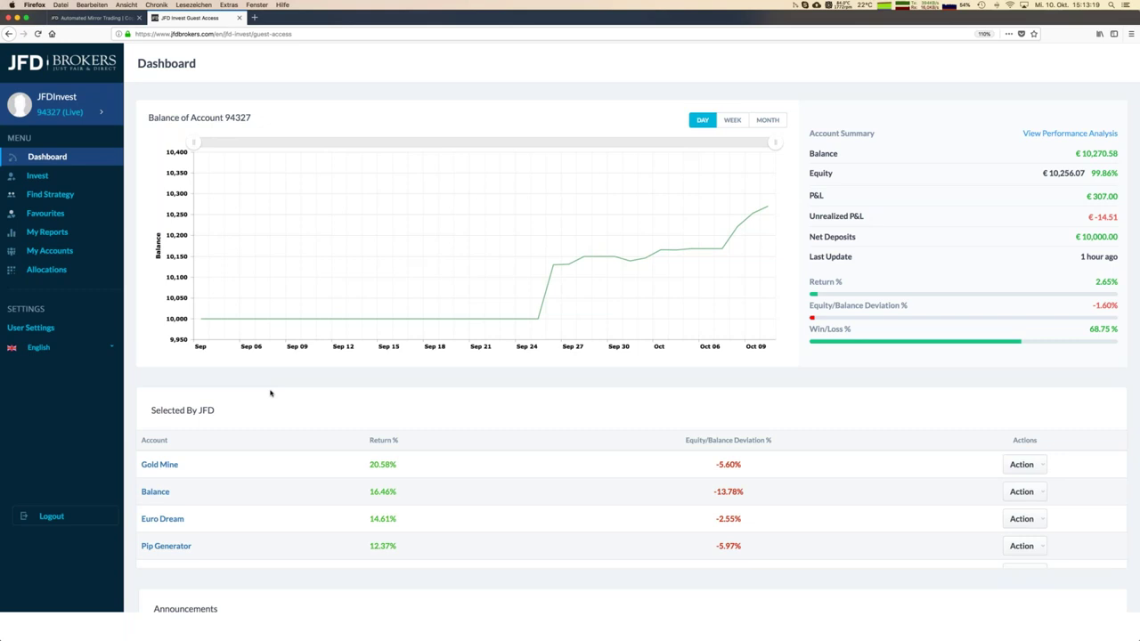
# Step: Open the Gold Mine strategy's details from the Find Strategy list
pyautogui.click(49, 195)
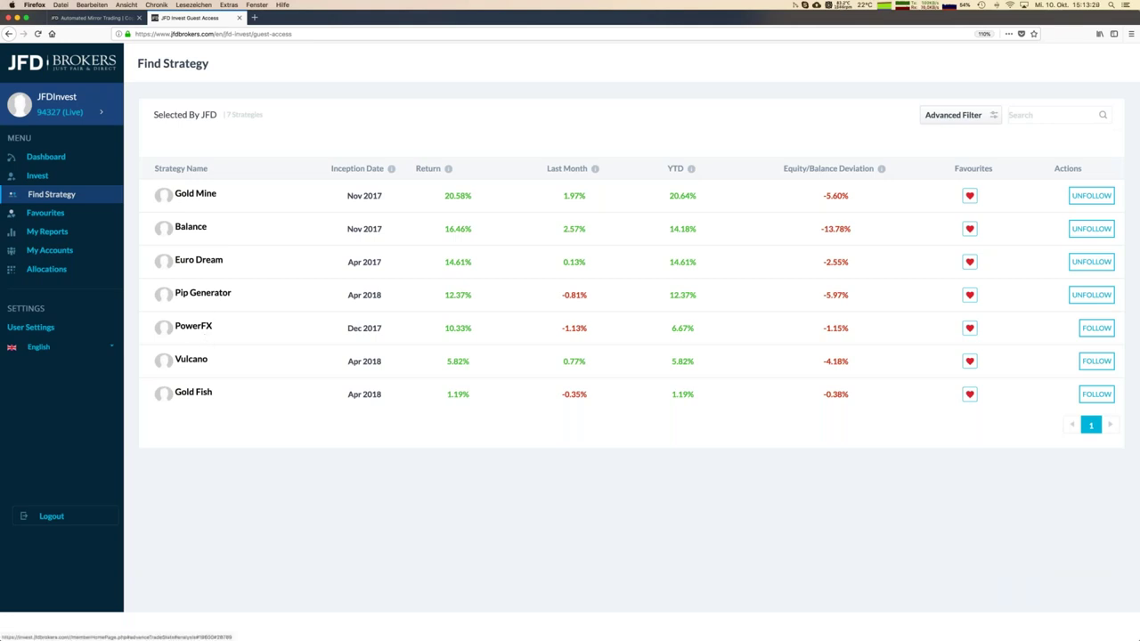
pyautogui.click(199, 196)
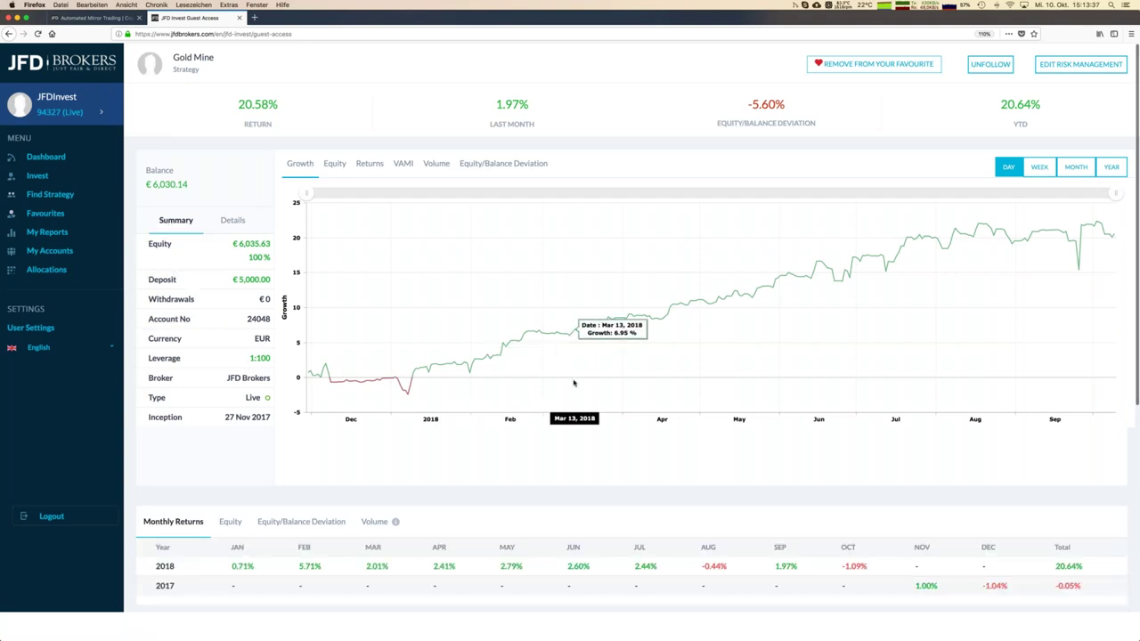
pyautogui.scroll(-5, 574, 383)
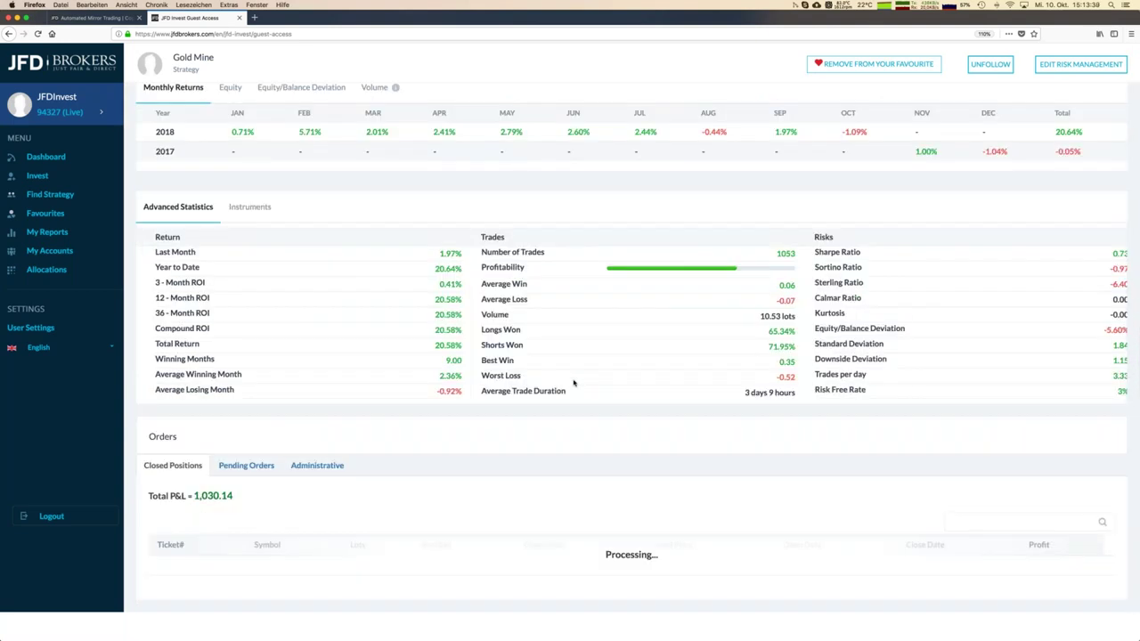
pyautogui.scroll(5, 573, 383)
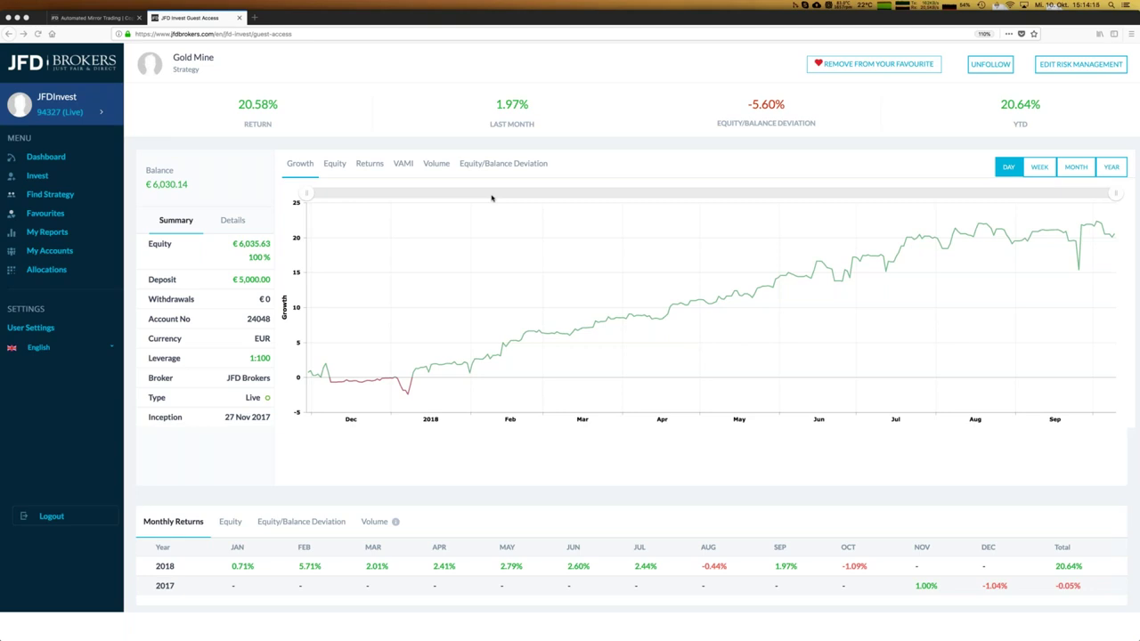
# Step: Load Gold Mine's daily returns as green and red bars on the chart
pyautogui.click(370, 164)
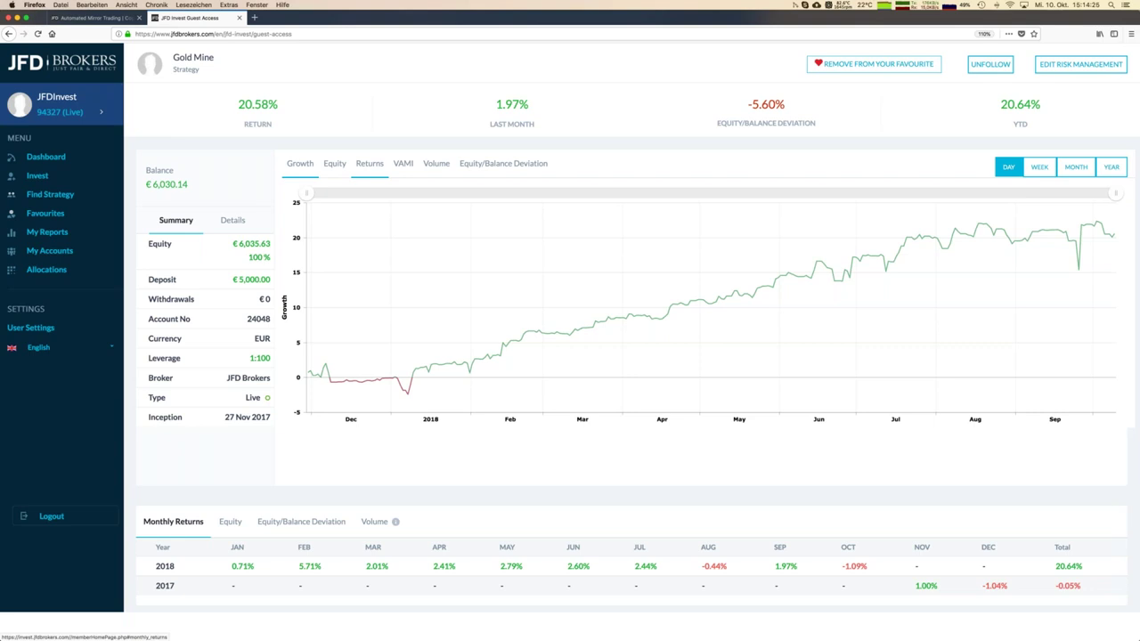
pyautogui.click(371, 165)
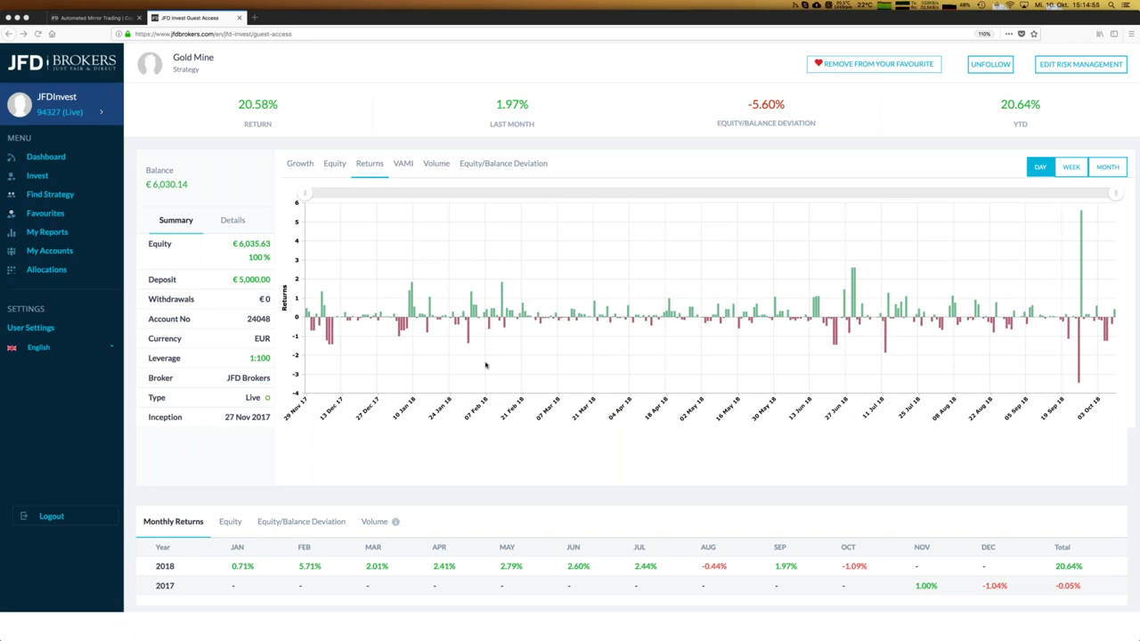
pyautogui.scroll(-5, 361, 383)
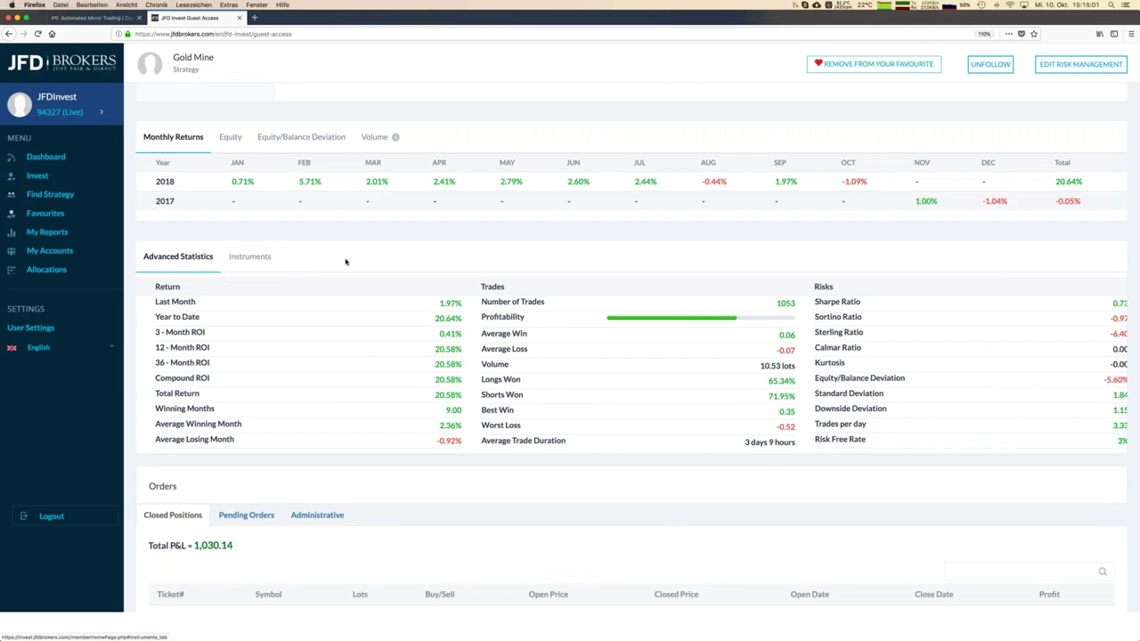
# Step: Review Gold Mine's 13 traded instruments and 1053 trades, including its closed positions
pyautogui.click(277, 259)
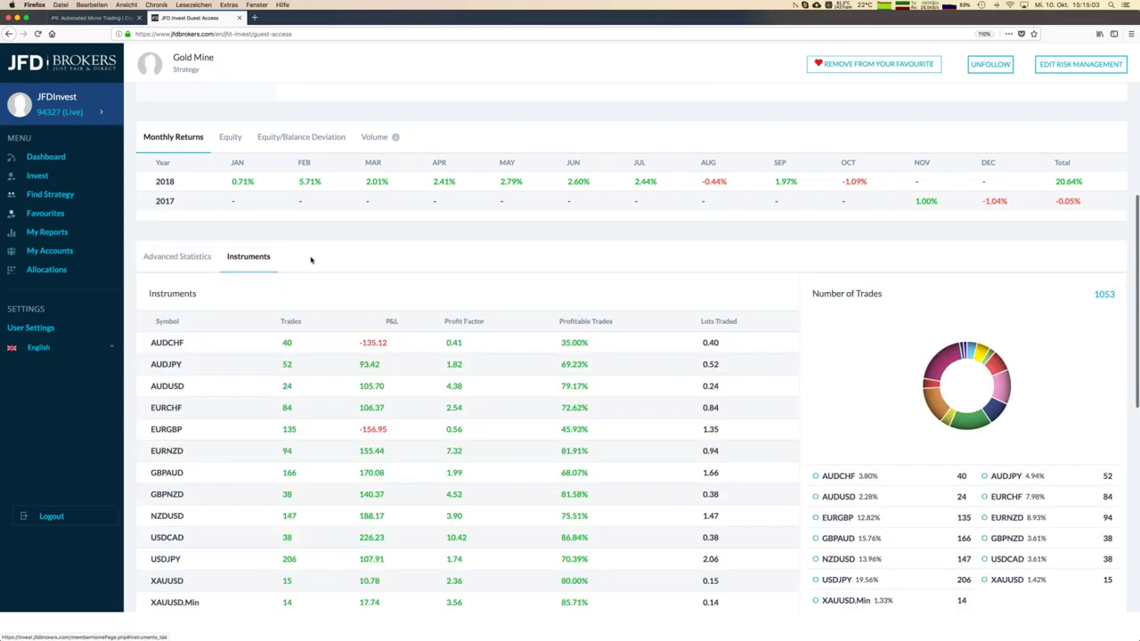
pyautogui.scroll(-2, 310, 259)
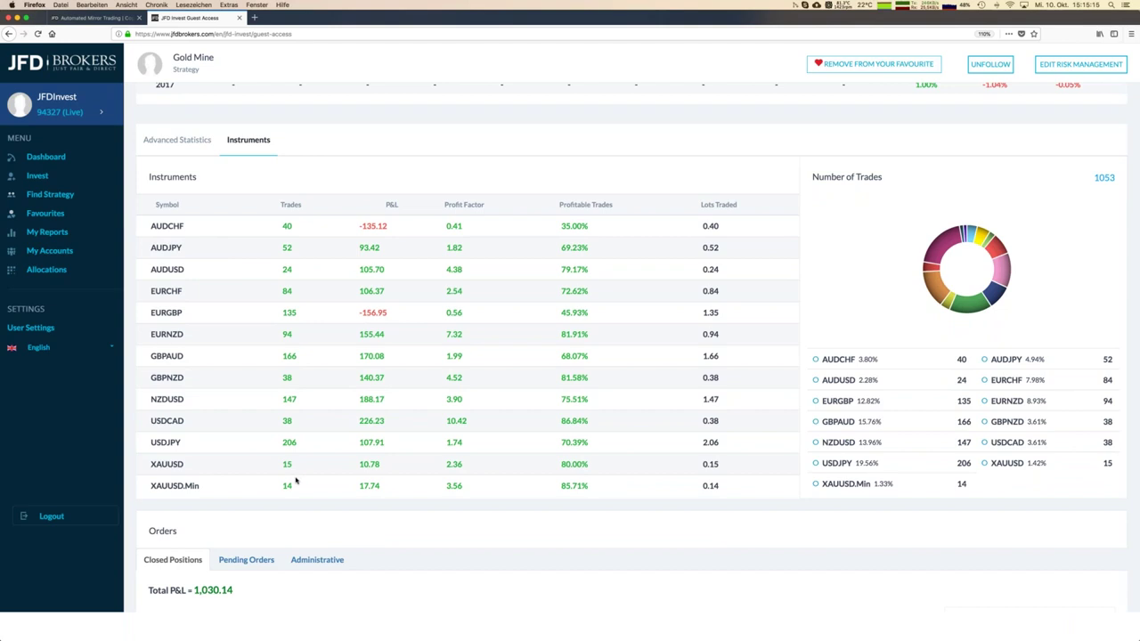
pyautogui.scroll(-5, 295, 481)
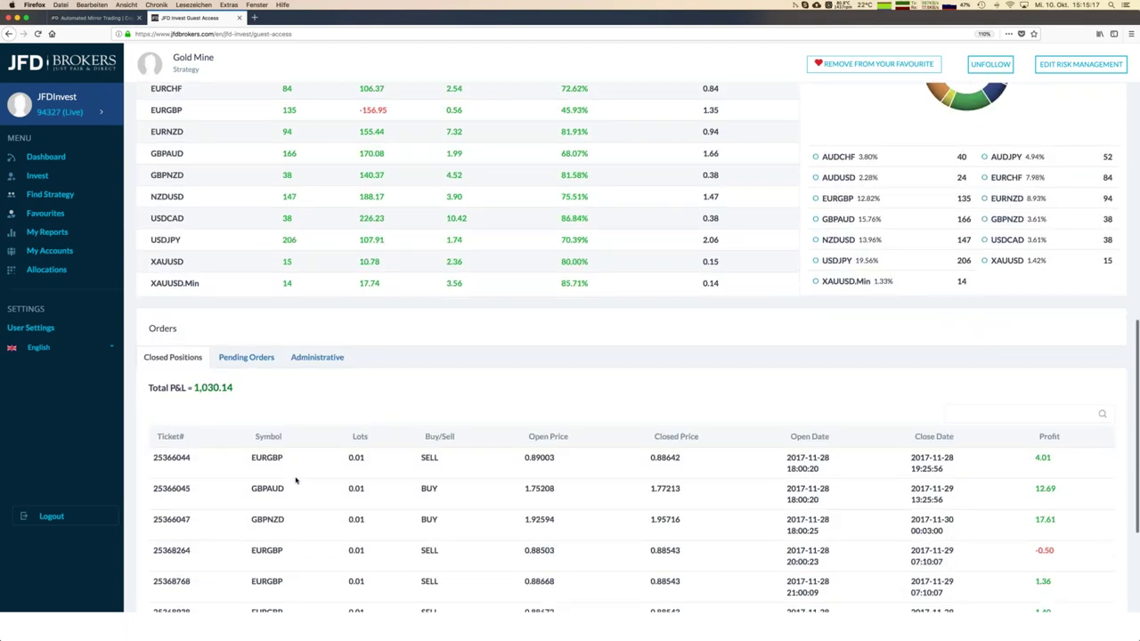
pyautogui.scroll(-5, 296, 481)
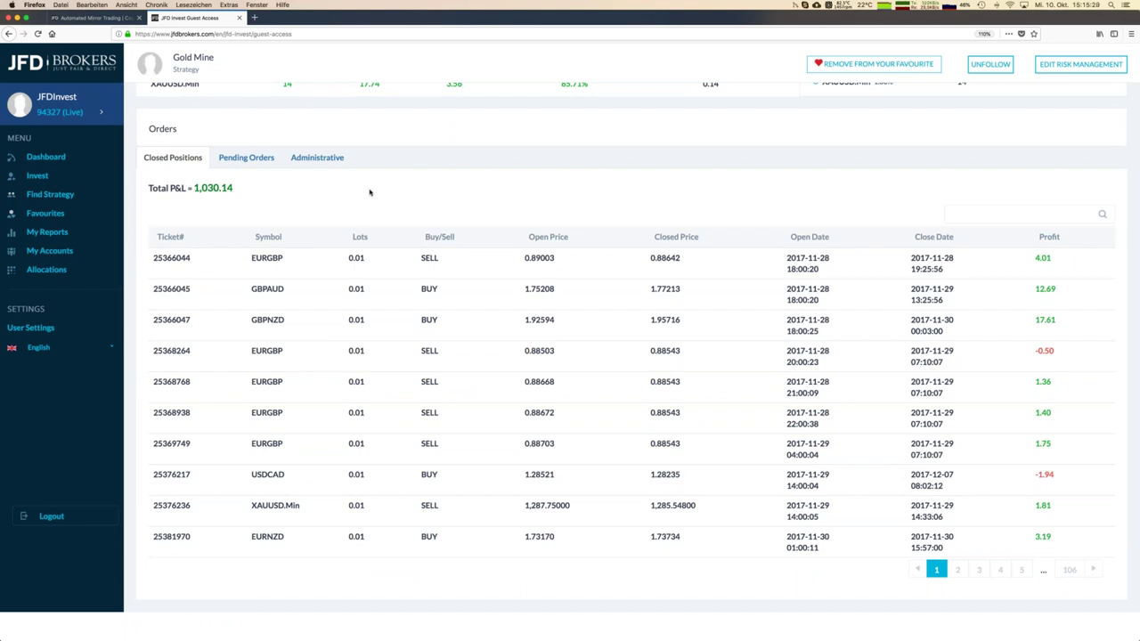
pyautogui.scroll(15, 370, 193)
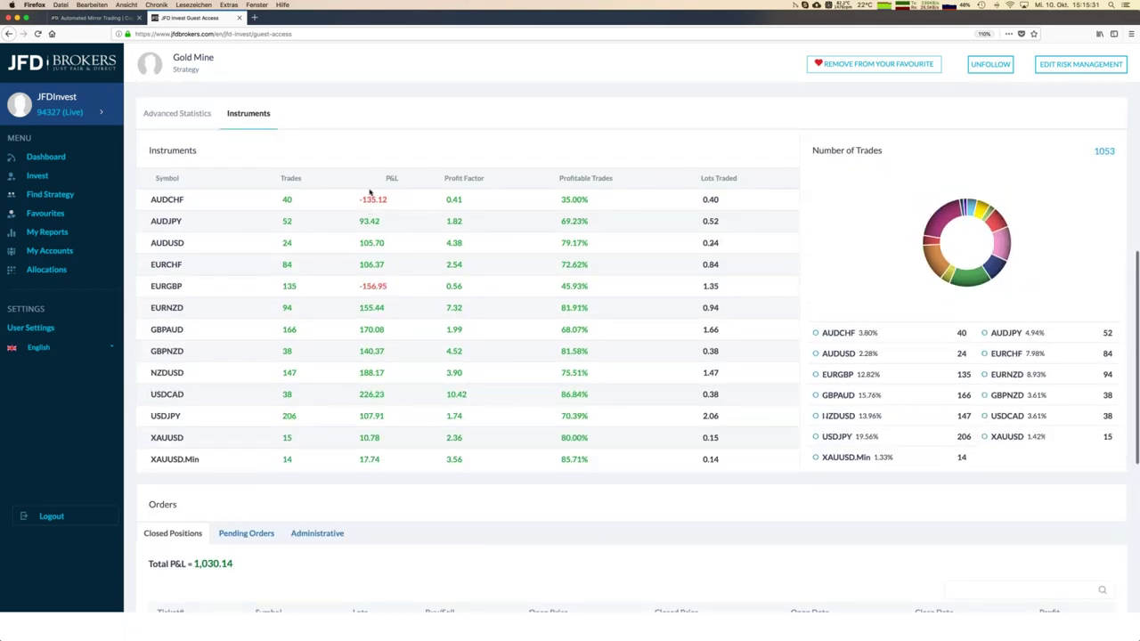
pyautogui.scroll(3, 370, 192)
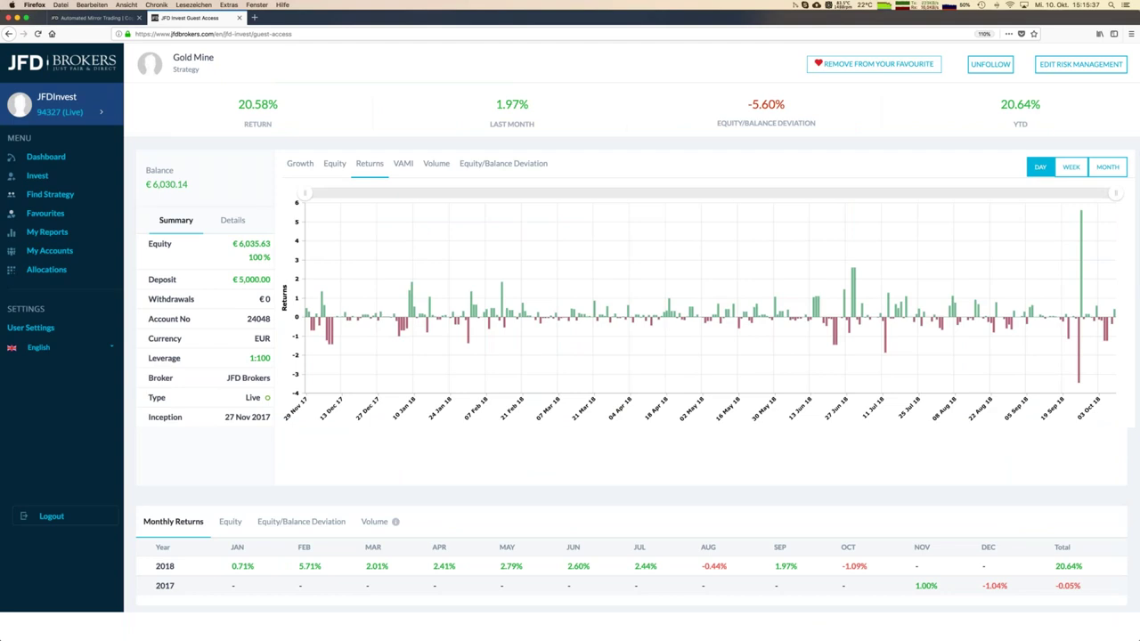
# Step: Go back to the Find Strategy list of seven JFD-selected strategies
pyautogui.click(58, 200)
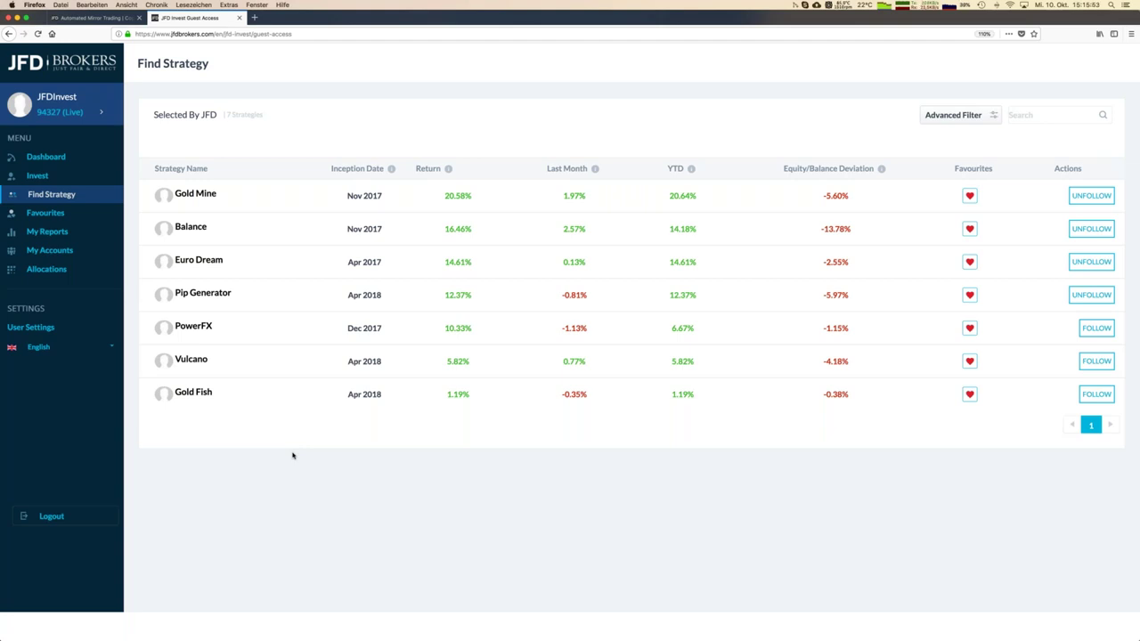
# Step: Open the Gold Fish strategy from the Find Strategy table
pyautogui.click(201, 395)
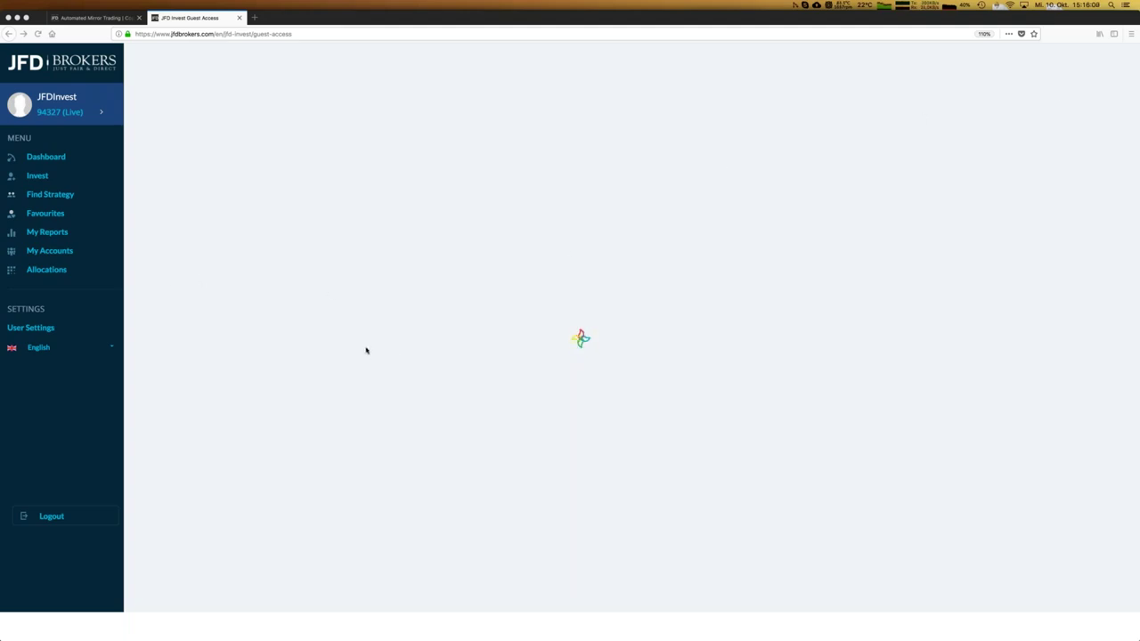
# Step: Review the Gold Fish statistics: €2,016.16 balance, 0.90% 2018 return, growth chart and monthly returns
pyautogui.click(45, 196)
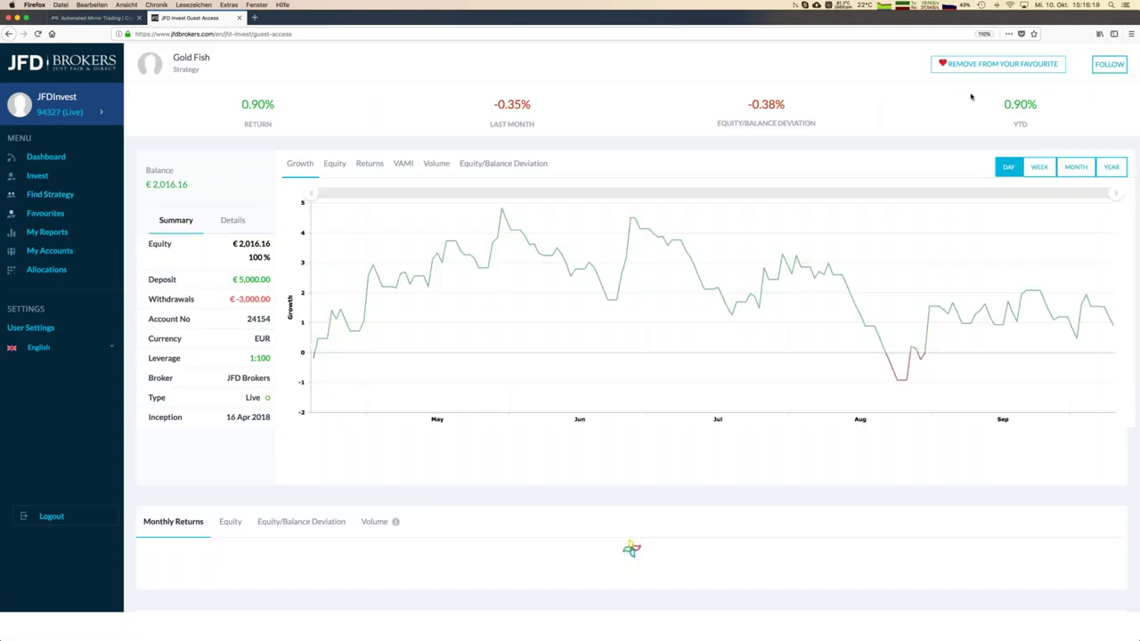
pyautogui.scroll(-5, 1094, 95)
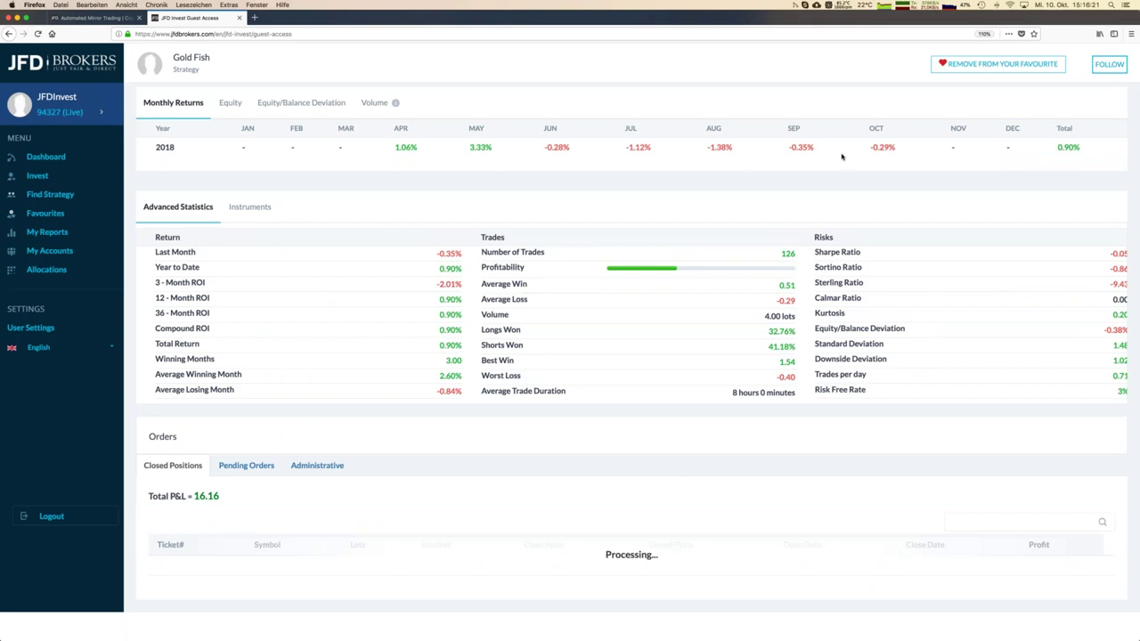
pyautogui.scroll(5, 748, 183)
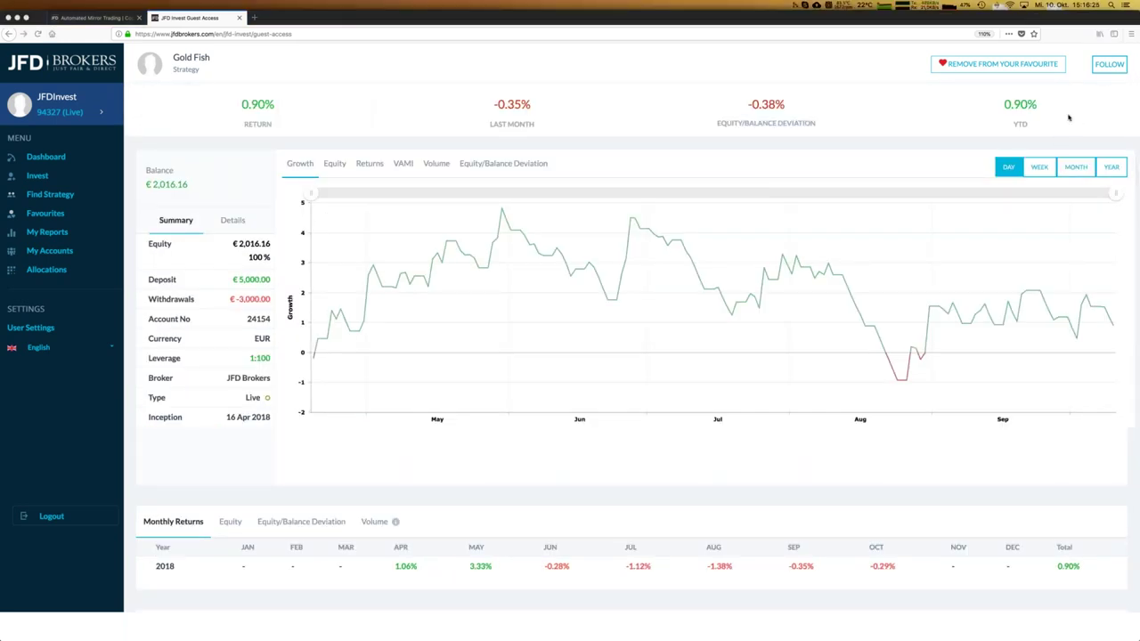
pyautogui.click(1110, 64)
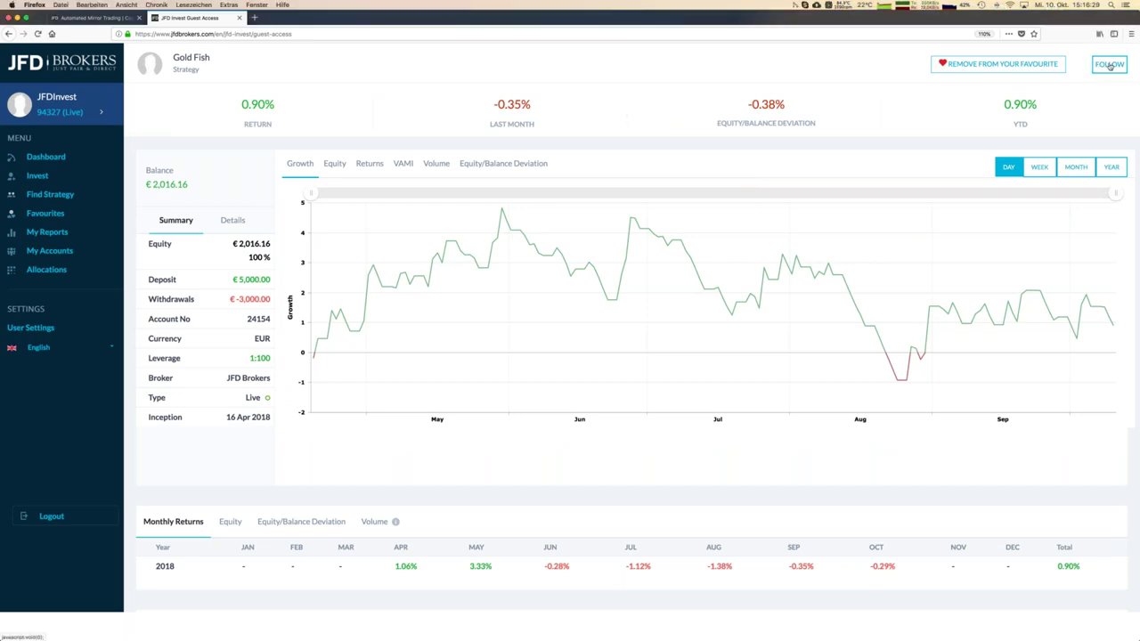
# Step: Start following Gold Fish and set the amount to allocate to €1000
pyautogui.click(1110, 64)
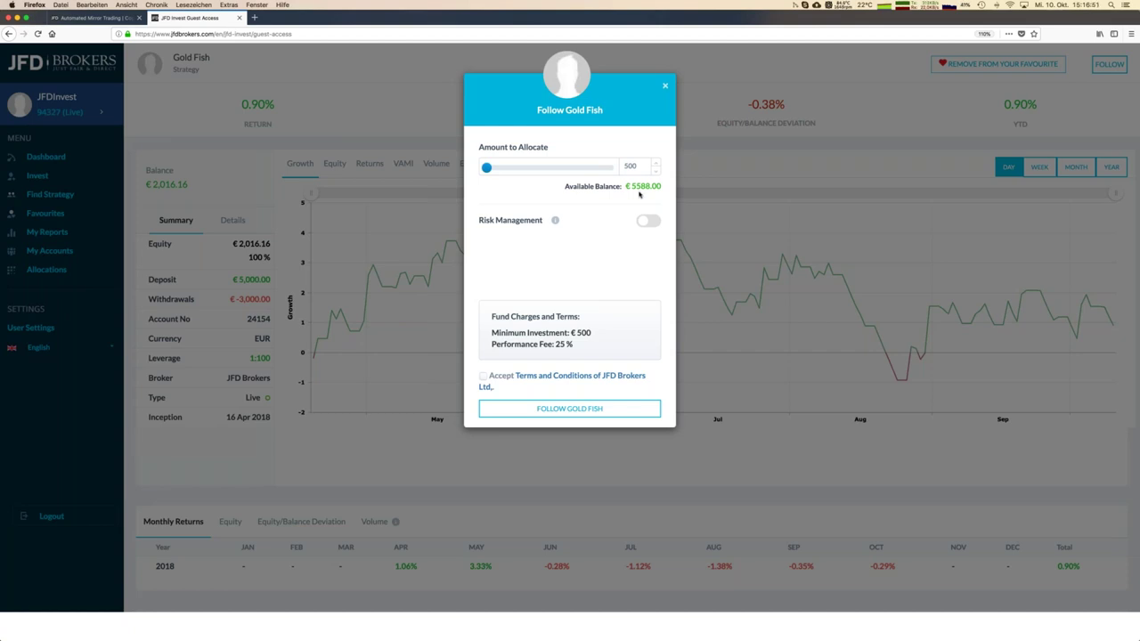
pyautogui.moveTo(488, 171)
pyautogui.moveTo(487, 171)
pyautogui.mouseDown()
pyautogui.moveTo(509, 167)
pyautogui.moveTo(485, 167)
pyautogui.moveTo(499, 168)
pyautogui.mouseUp()
# Step: Enable risk management, accept its disclaimer, and set the risk level to 50%
pyautogui.click(652, 222)
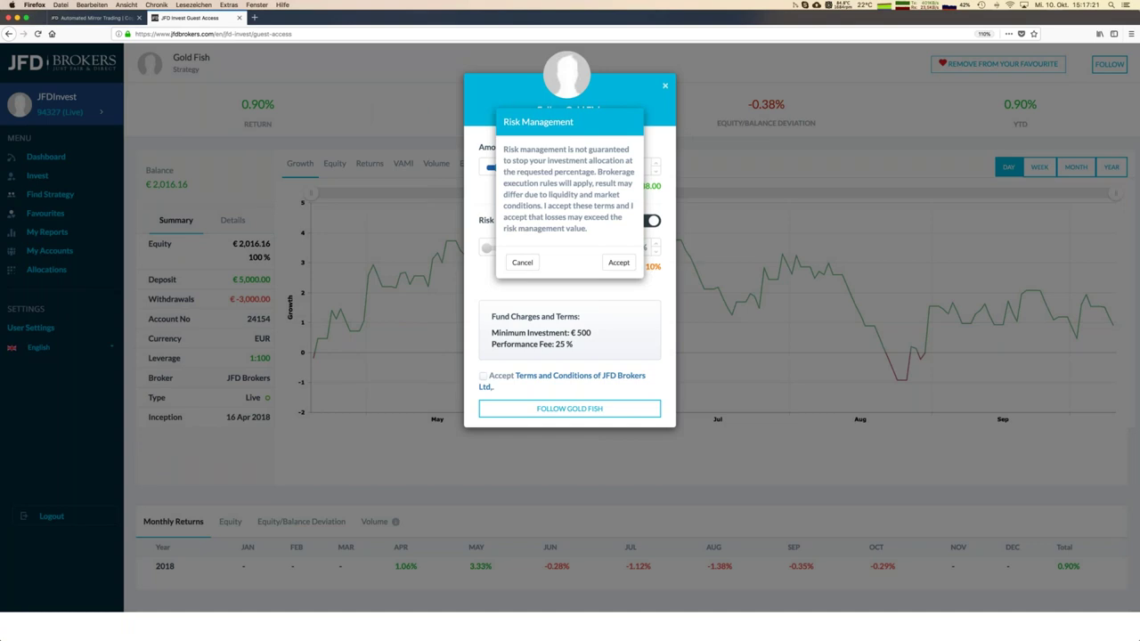
pyautogui.click(616, 264)
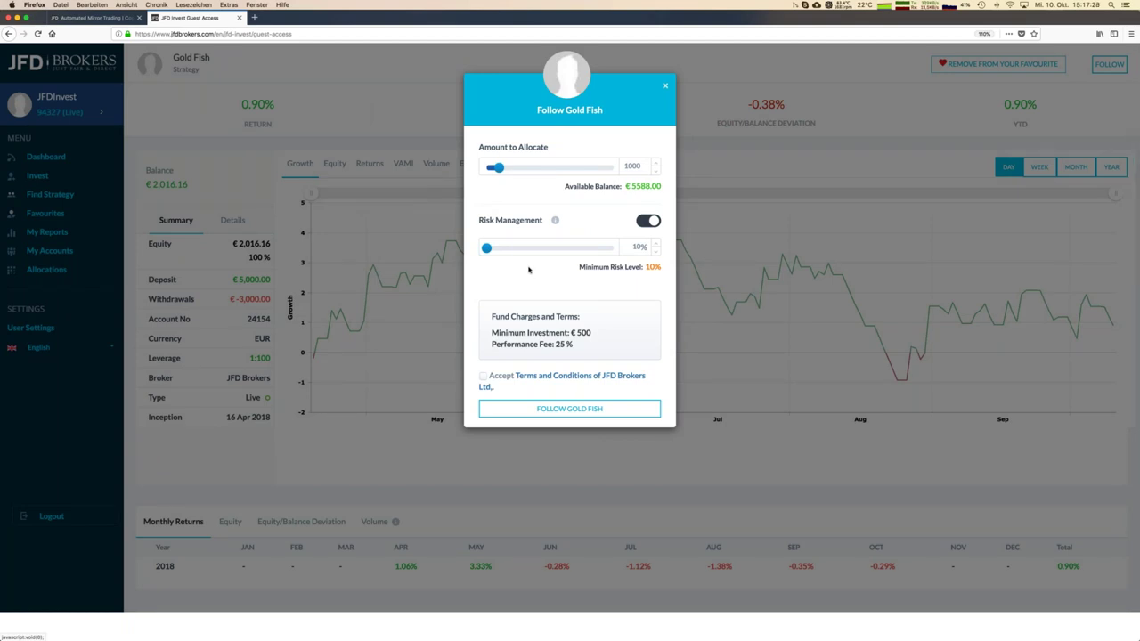
pyautogui.moveTo(486, 249)
pyautogui.moveTo(487, 249); pyautogui.dragTo(542, 250)
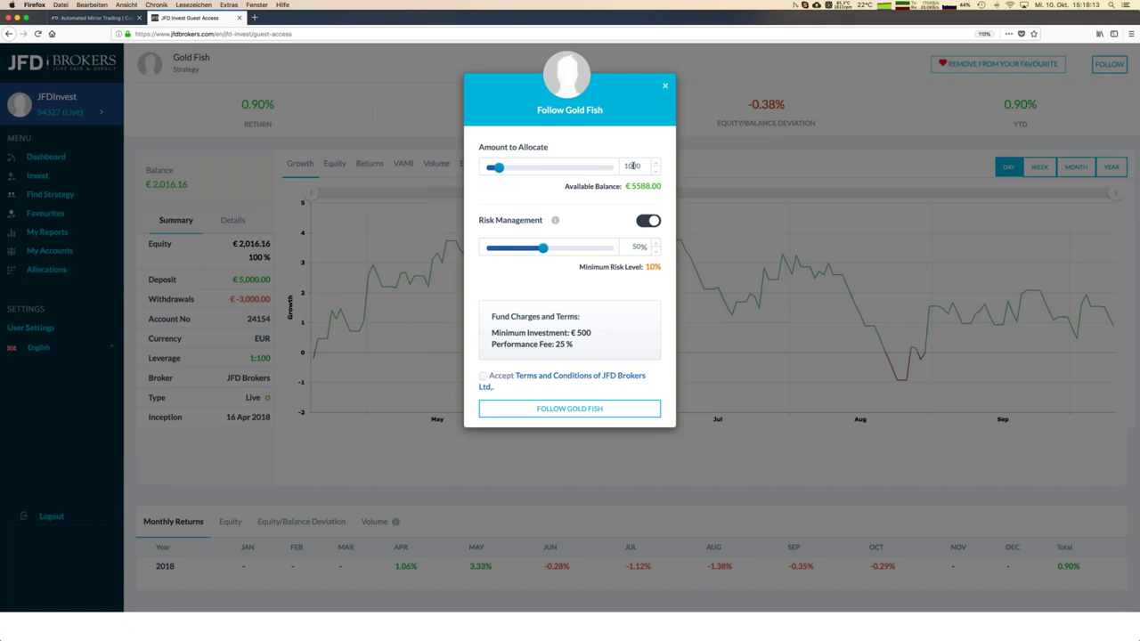
# Step: Re-enter the 1000 allocation amount and accept the JFD Brokers terms and conditions
pyautogui.press('BackSpace')
pyautogui.write('0')
pyautogui.click(482, 377)
# Step: Submit and confirm following Gold Fish with €1000 at 50% risk, then view My Reports
pyautogui.click(567, 409)
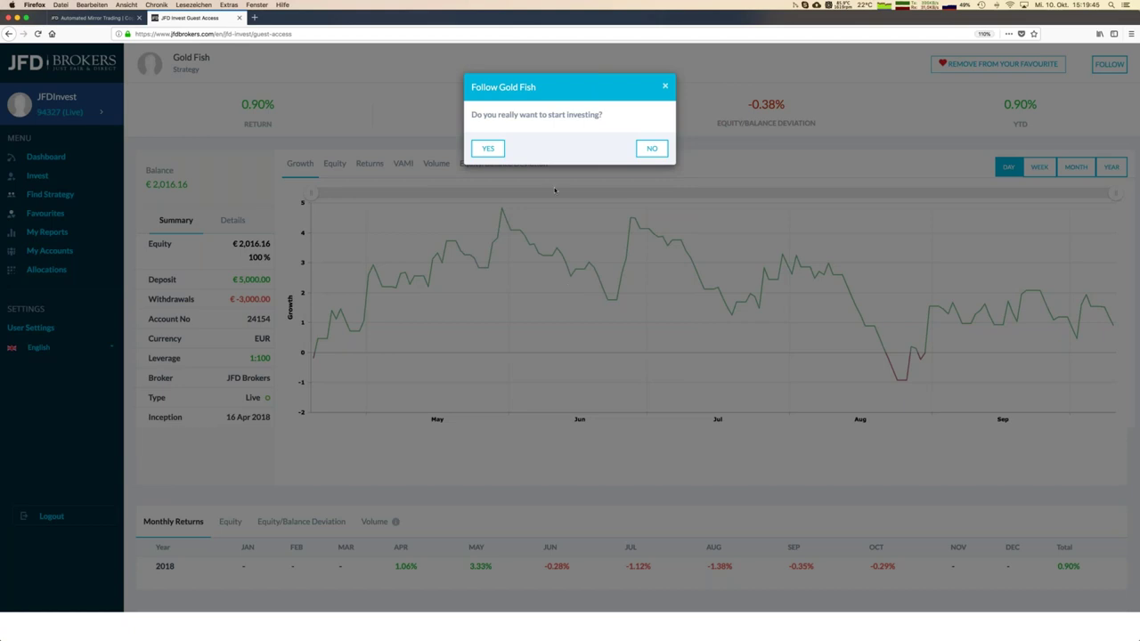
pyautogui.click(490, 147)
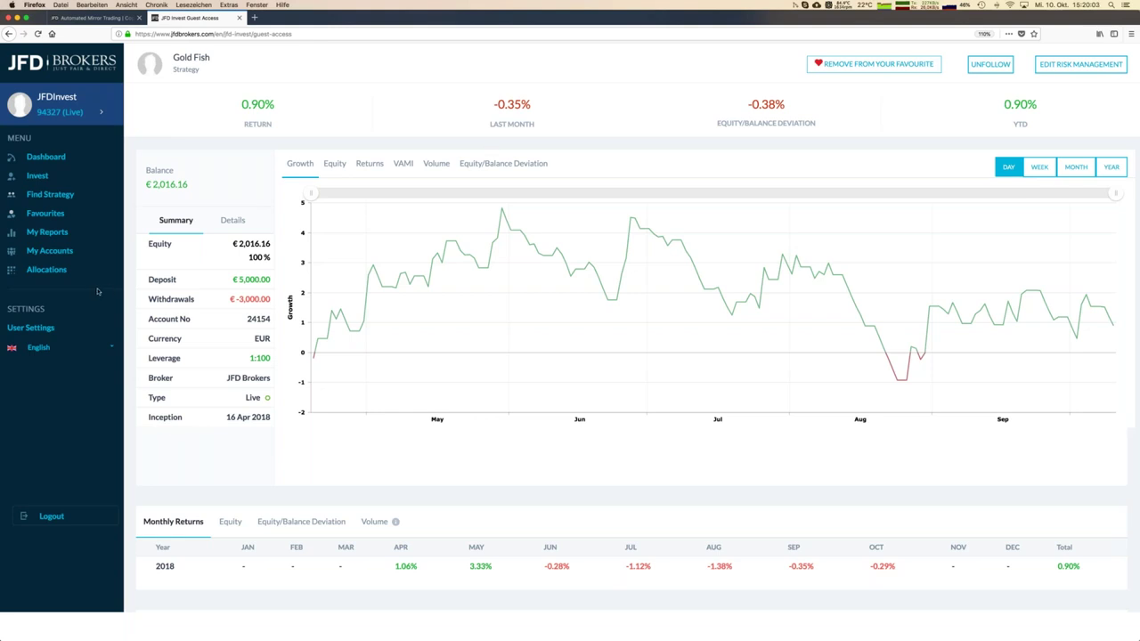
pyautogui.click(52, 272)
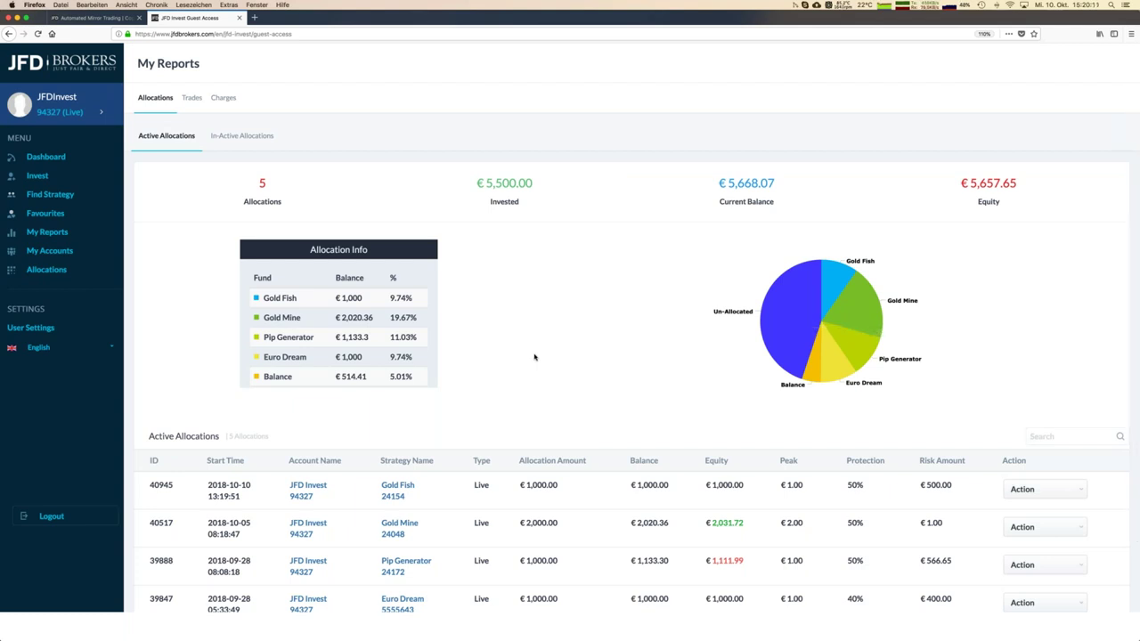
# Step: Inspect the allocations legend and pie chart showing five allocations with €5,500 invested
pyautogui.moveTo(306, 308)
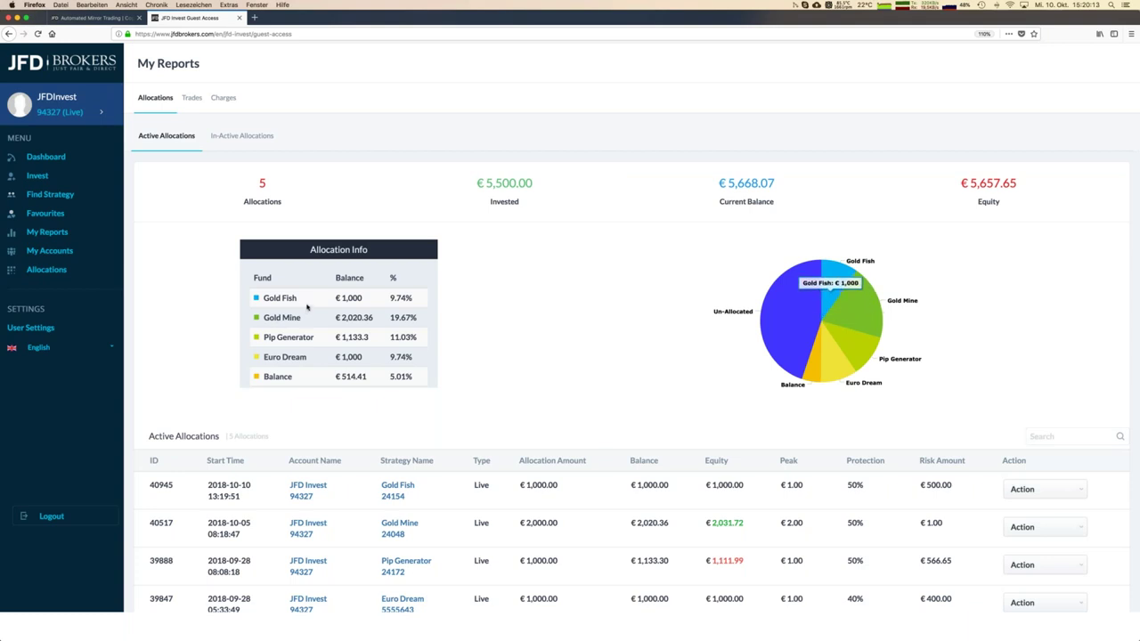
pyautogui.moveTo(292, 369)
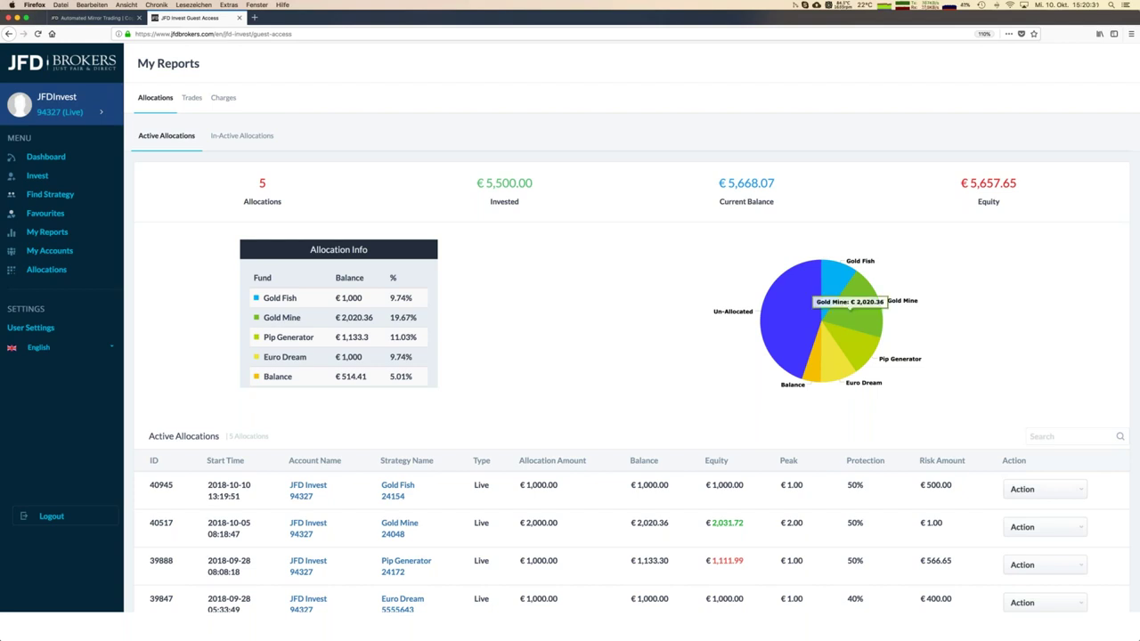
pyautogui.moveTo(828, 281)
pyautogui.moveTo(768, 312)
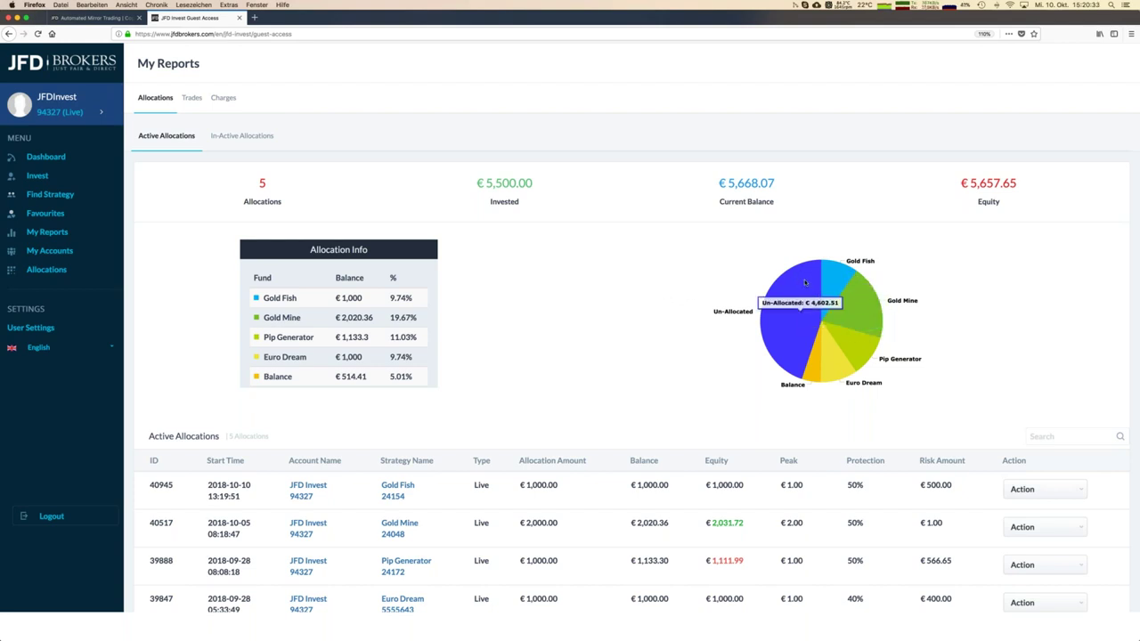